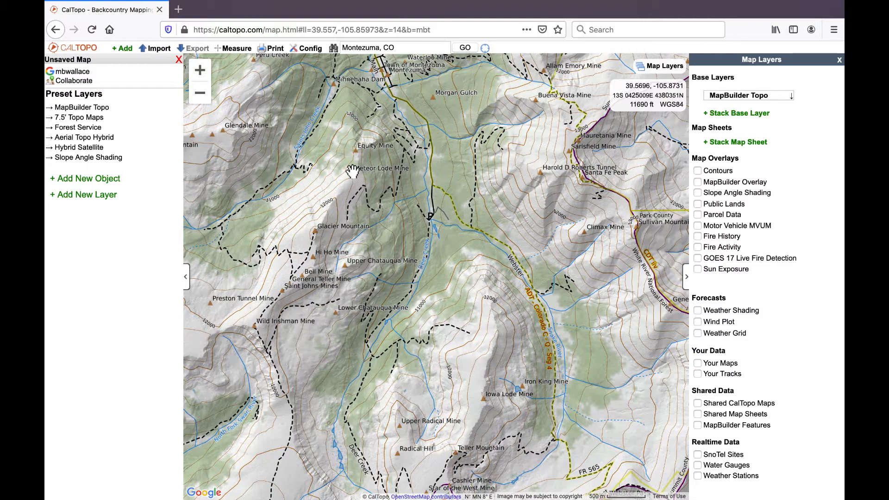
Switch the base layer to Forest Service for the area south of Montezuma.
left_click_drag(408, 221, 428, 188)
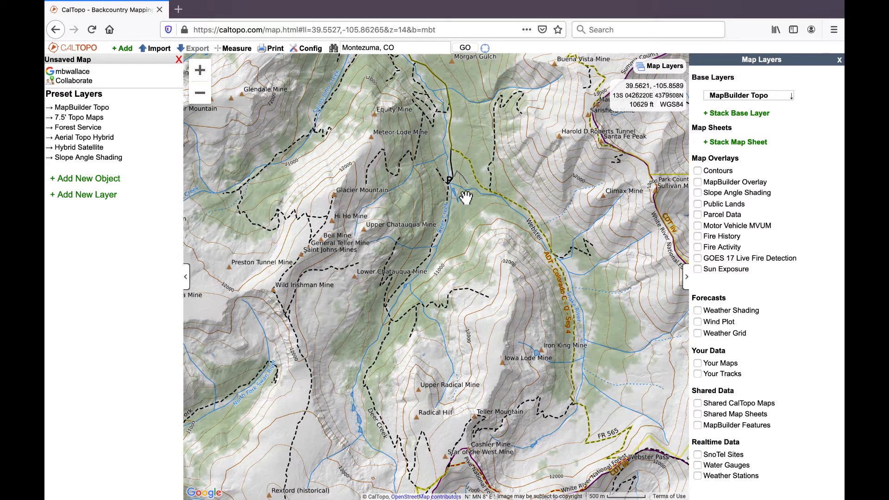
left_click_drag(454, 197, 451, 216)
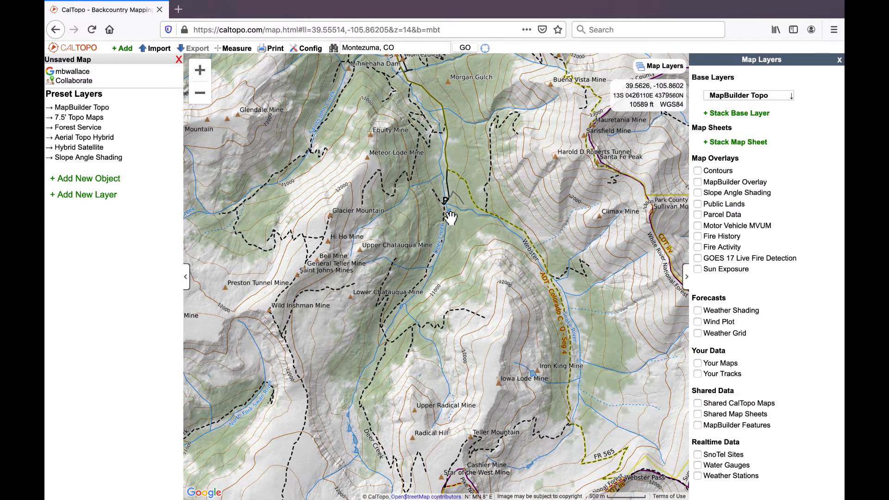
left_click(740, 95)
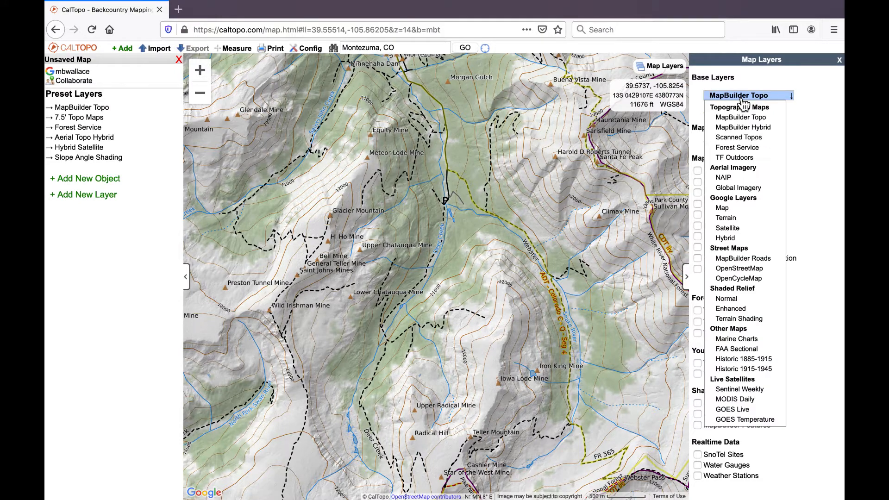
left_click(738, 148)
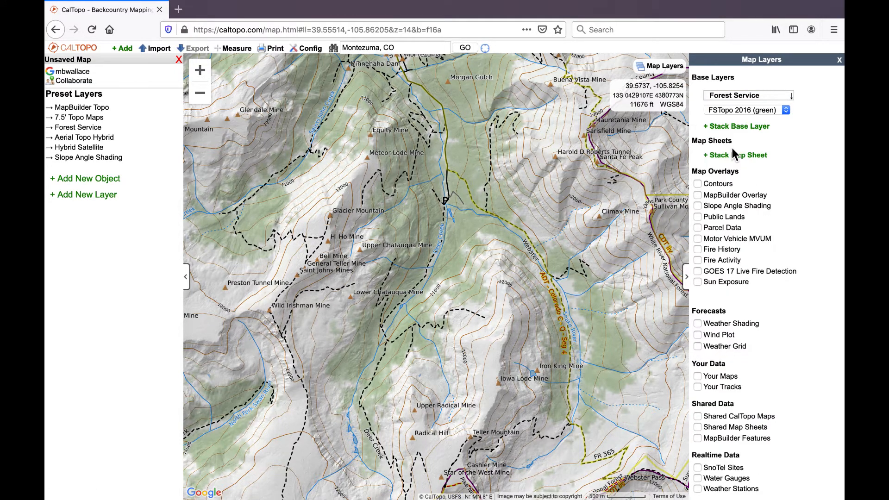
Stack the Enhanced shaded relief layer over the Forest Service base map at 70% opacity.
left_click(753, 128)
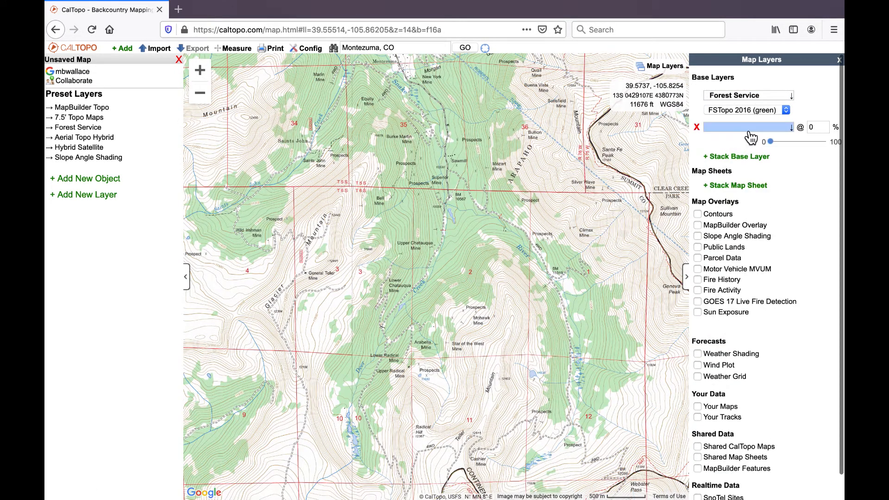
left_click(766, 129)
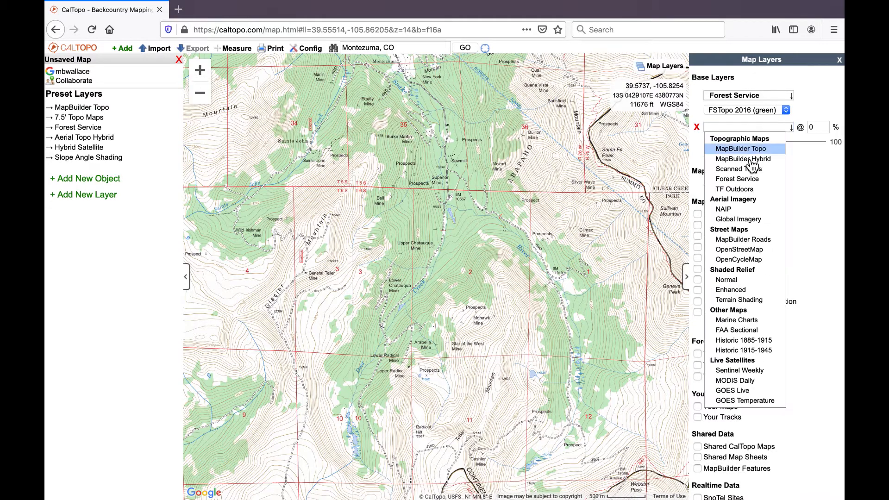
left_click(737, 289)
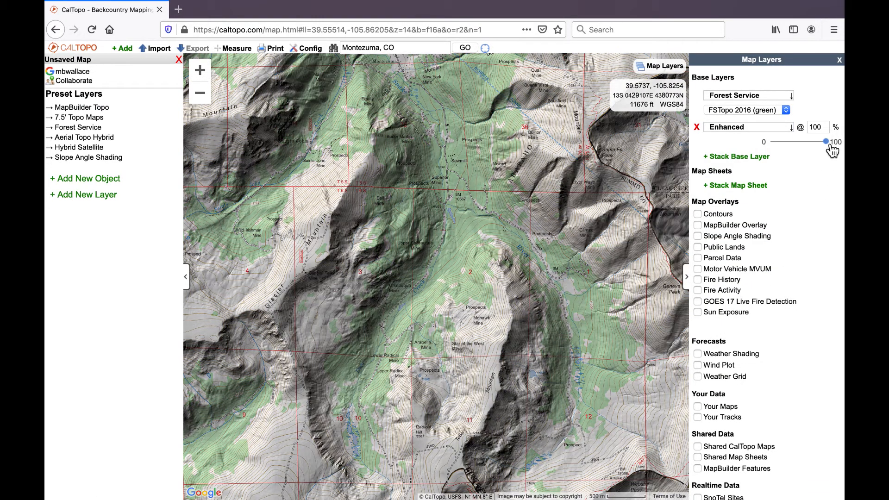
left_click_drag(826, 142, 813, 146)
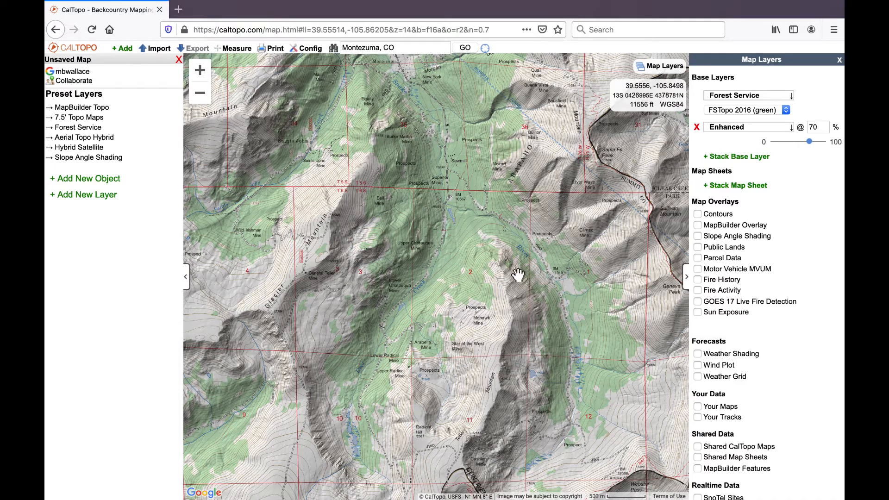
Add a marker labelled TH Parking on the road just southwest of the BM 10567 benchmark.
left_click_drag(471, 273, 477, 313)
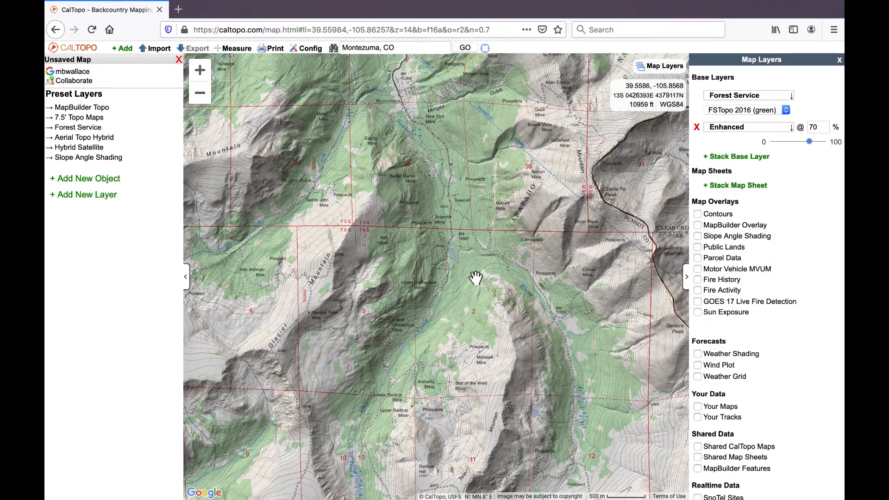
scroll(464, 252, "up", 1)
scroll(463, 252, "up", 1)
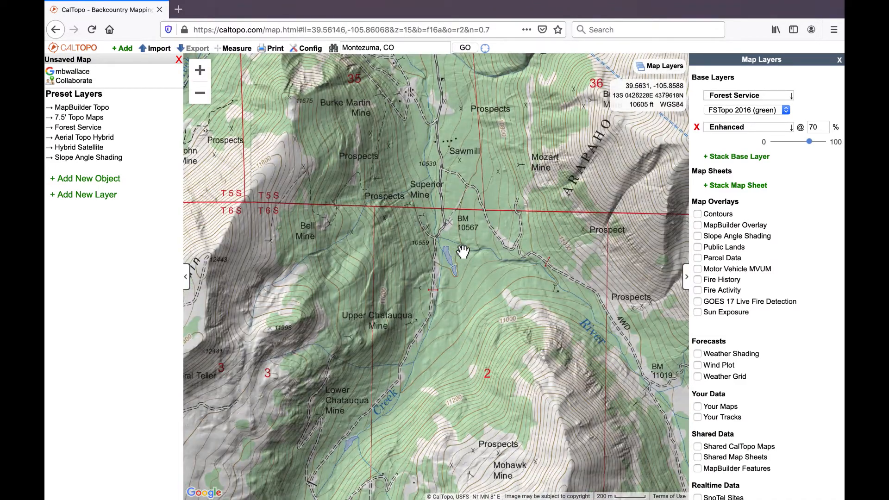
scroll(463, 252, "up", 1)
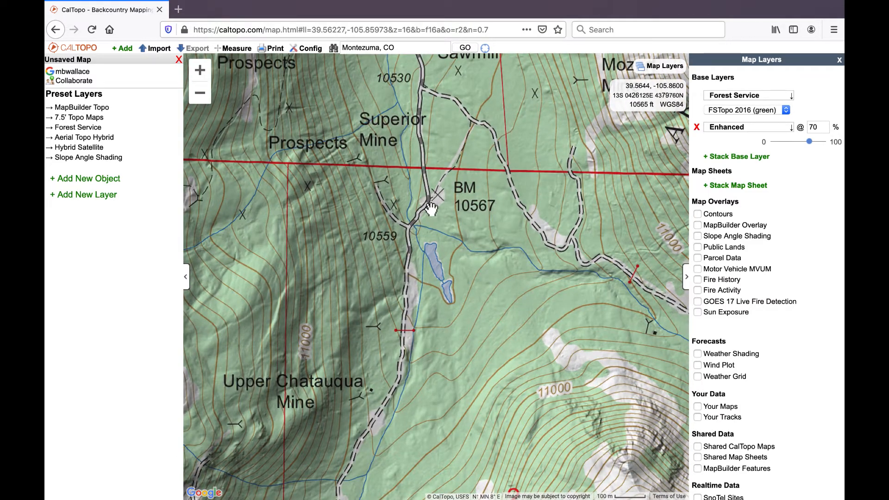
left_click(731, 126)
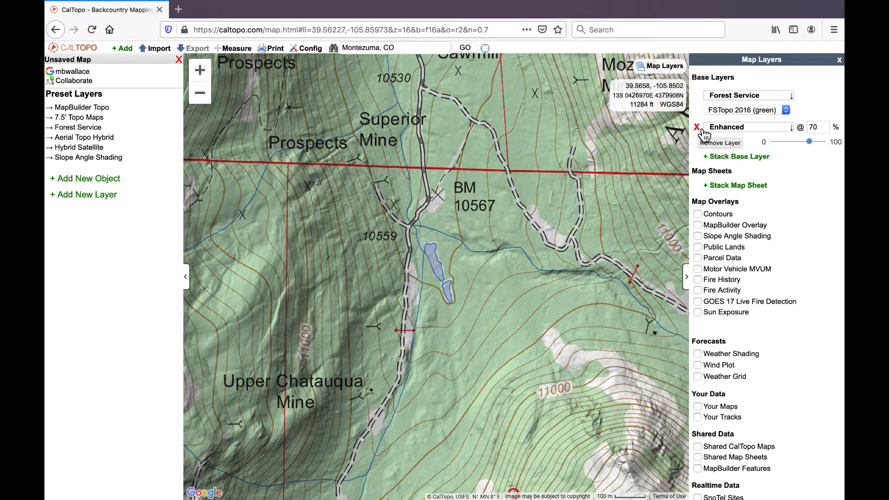
right_click(431, 210)
mouse_move(450, 217)
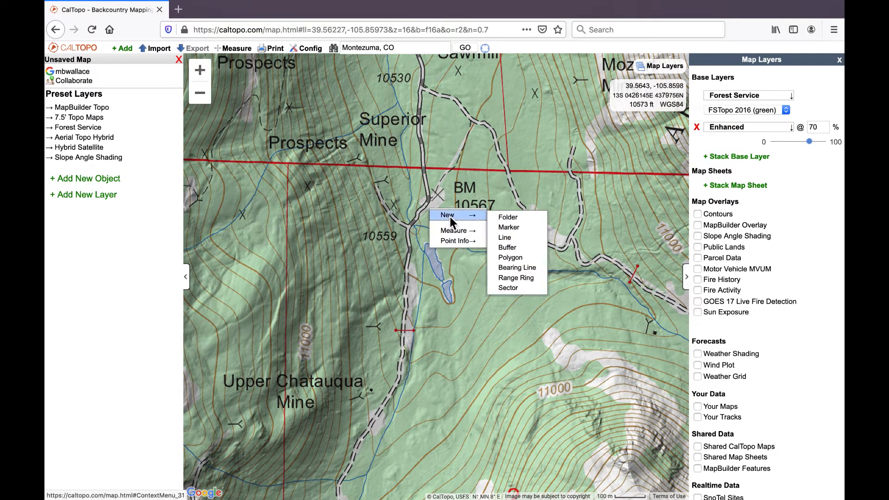
left_click(512, 228)
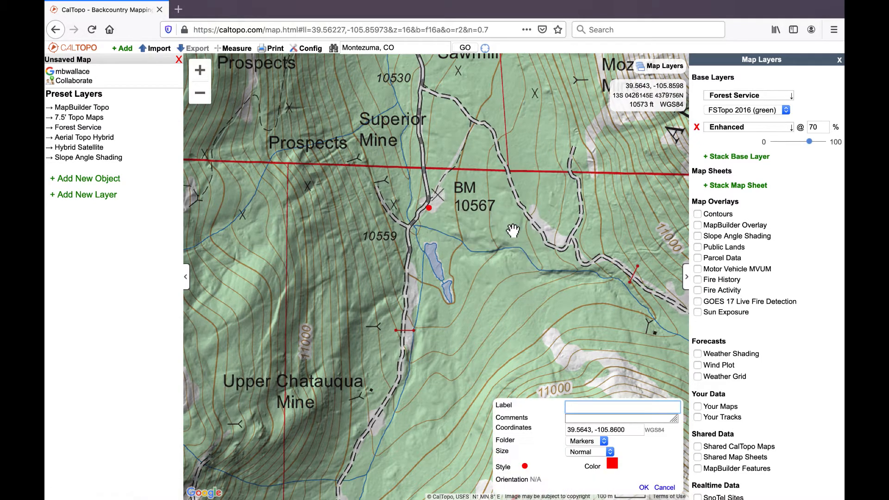
type("Th")
left_click(644, 485)
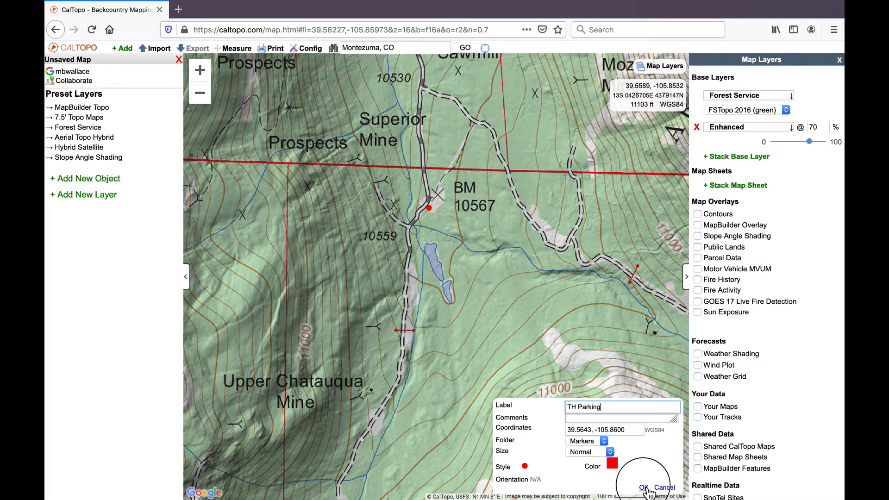
Examine the terrain south of the trailhead marker, along upper Deer Creek and the slopes west of Radical Hill.
left_click(463, 374)
left_click_drag(464, 374, 477, 248)
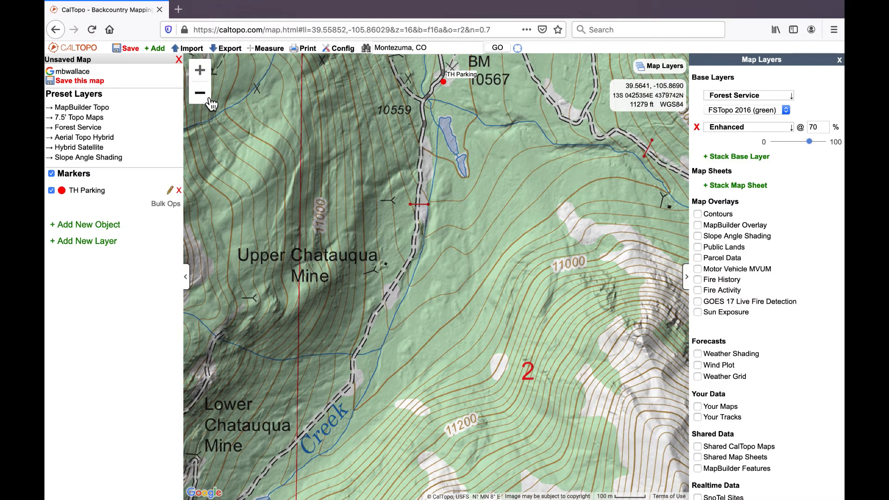
left_click(209, 99)
left_click(209, 99)
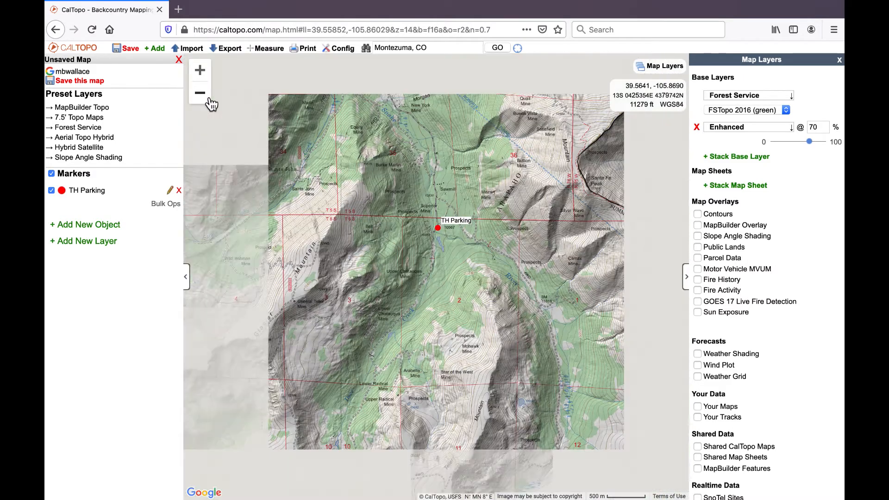
left_click_drag(345, 394, 428, 211)
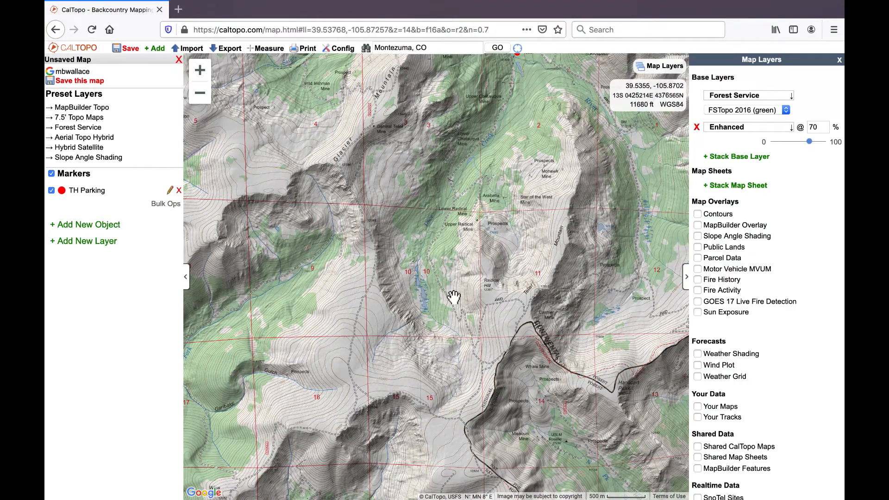
scroll(454, 297, "up", 1)
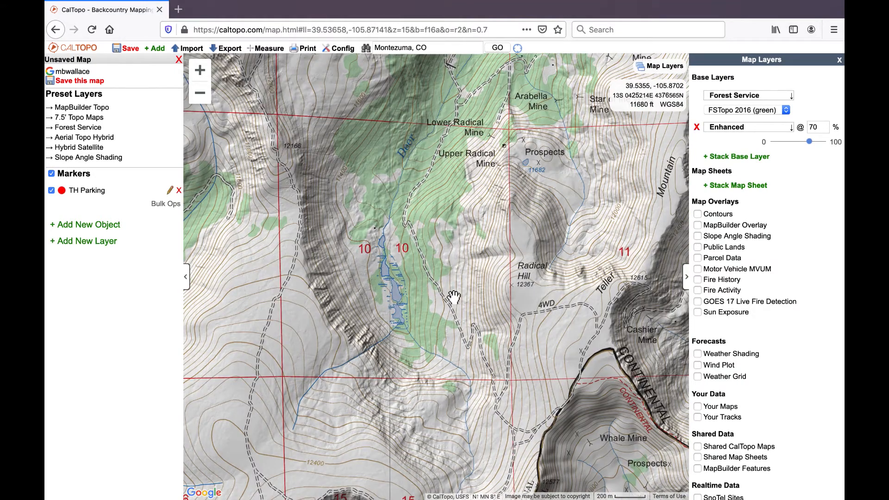
scroll(454, 297, "up", 1)
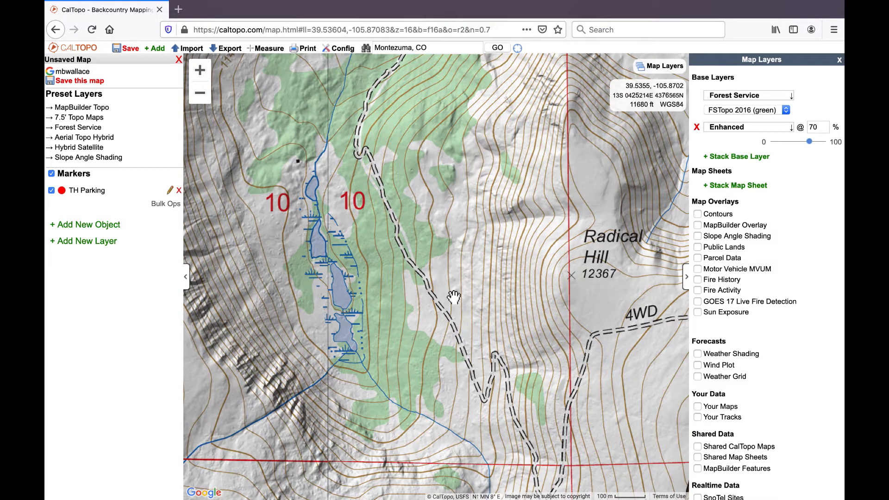
left_click_drag(464, 260, 477, 319)
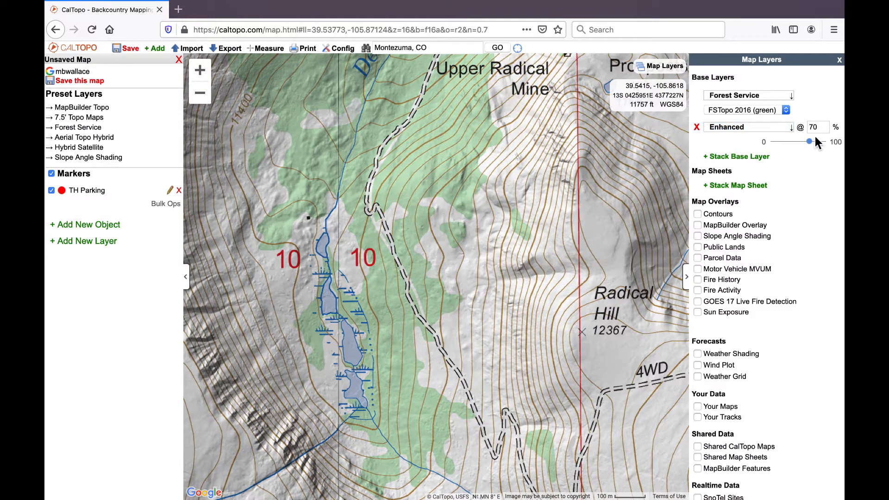
Reduce the Enhanced relief layer's opacity to 1% and change the base layer to NAIP aerial imagery.
left_click_drag(811, 142, 771, 141)
left_click(747, 97)
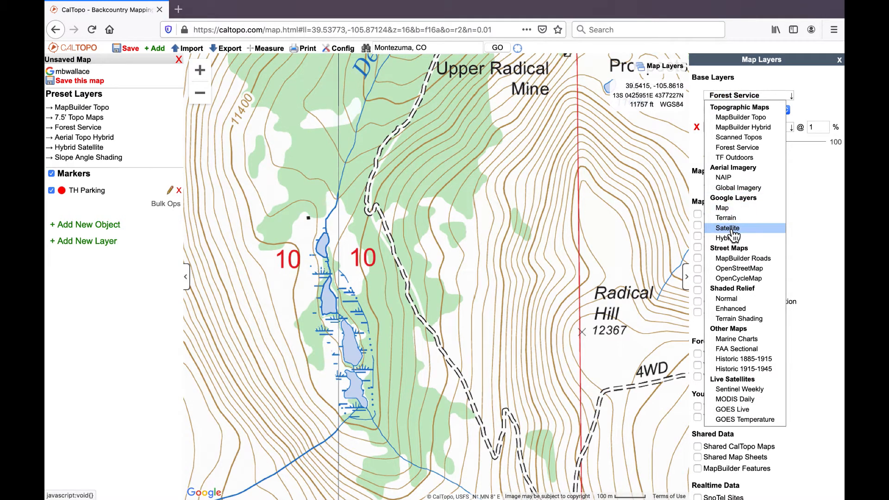
left_click(729, 176)
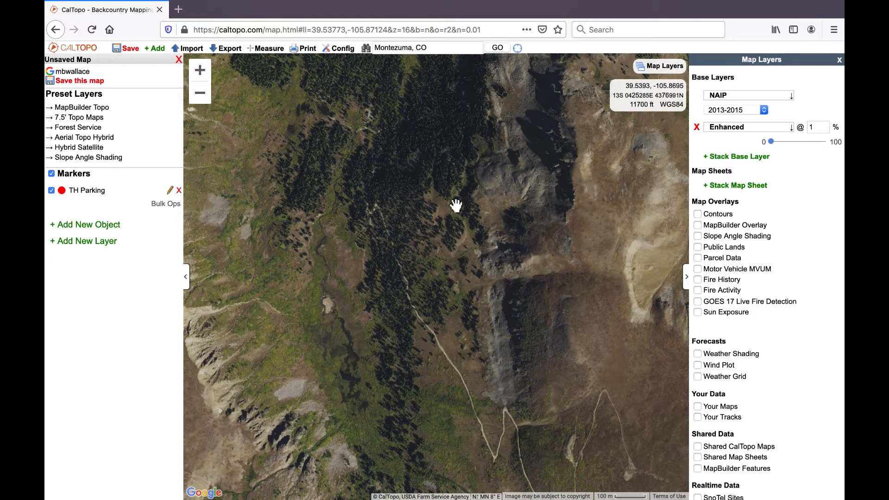
Turn on the Slope Angle Shading and Contours overlays over the aerial imagery of the Deer Creek valley.
left_click(445, 295)
left_click_drag(447, 299, 462, 273)
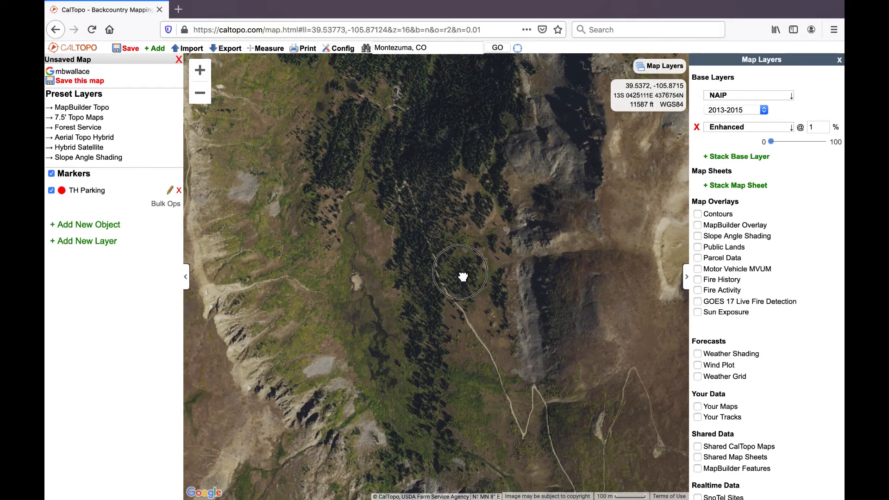
left_click(698, 237)
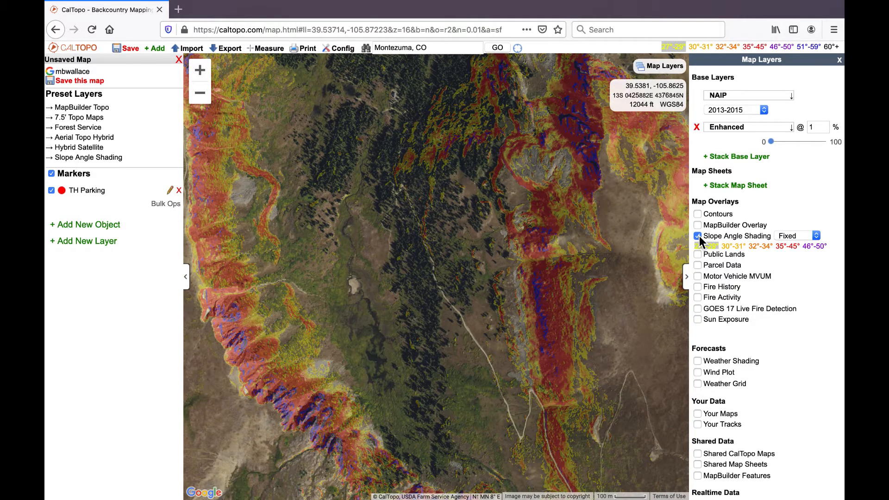
left_click_drag(459, 295, 467, 311)
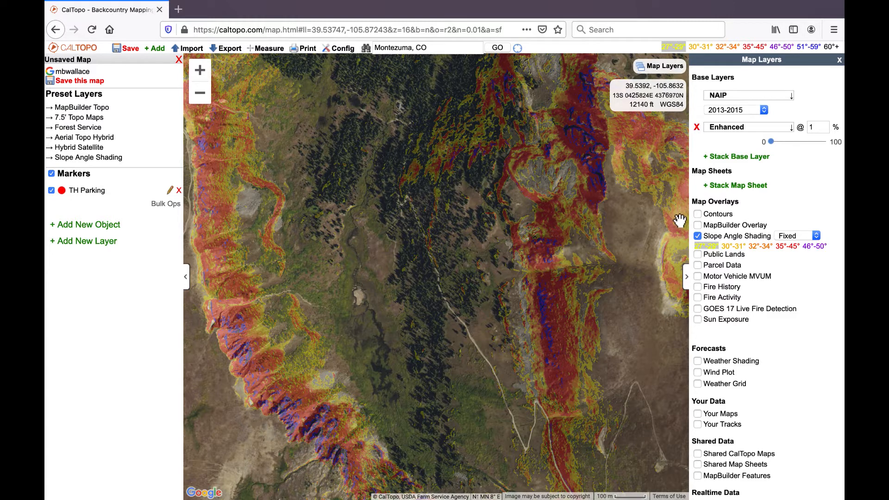
left_click(699, 214)
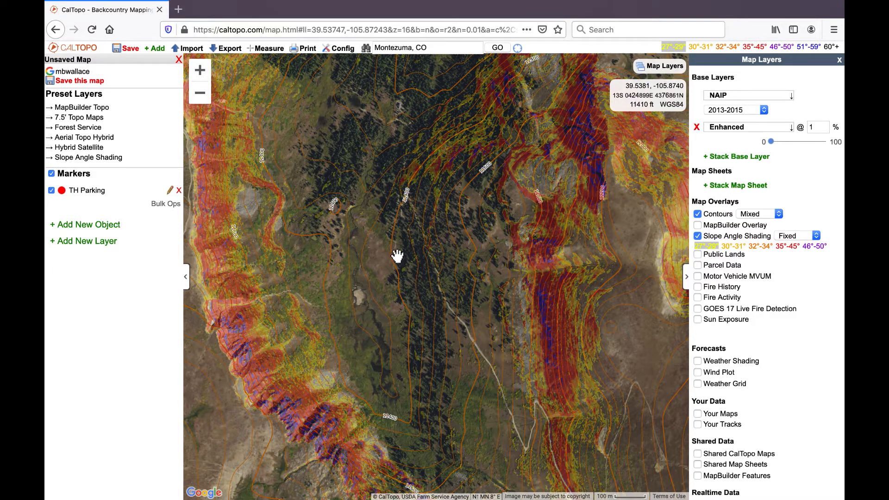
Draw a freehand polygon of about 0.21 km² around the low-angle treed slope between Deer Creek and the steep shaded face west of Radical Hill.
right_click(381, 235)
mouse_move(397, 246)
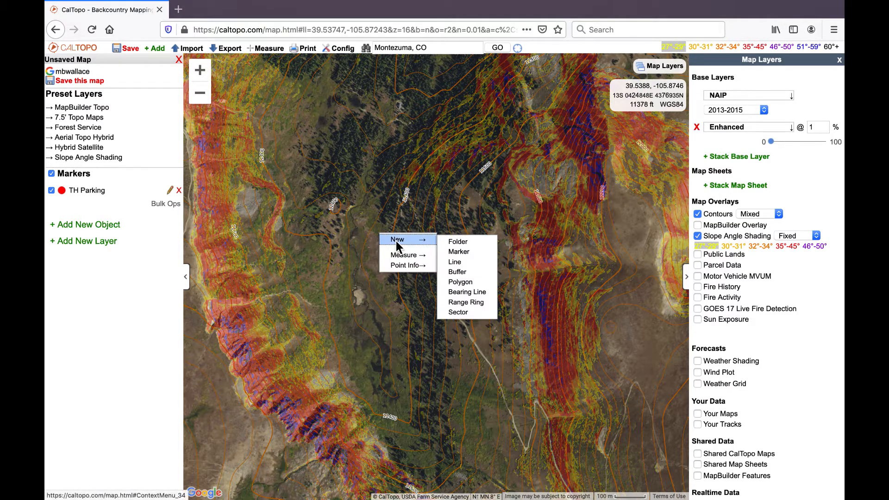
left_click(461, 282)
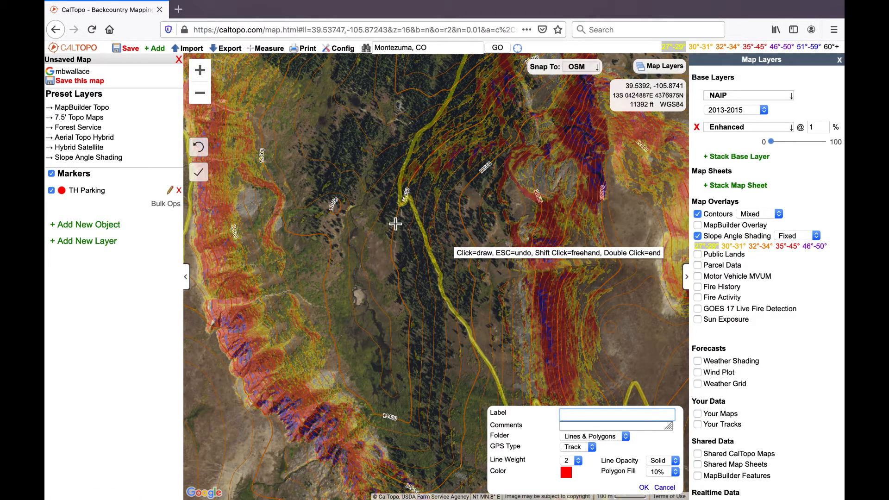
left_click(396, 224)
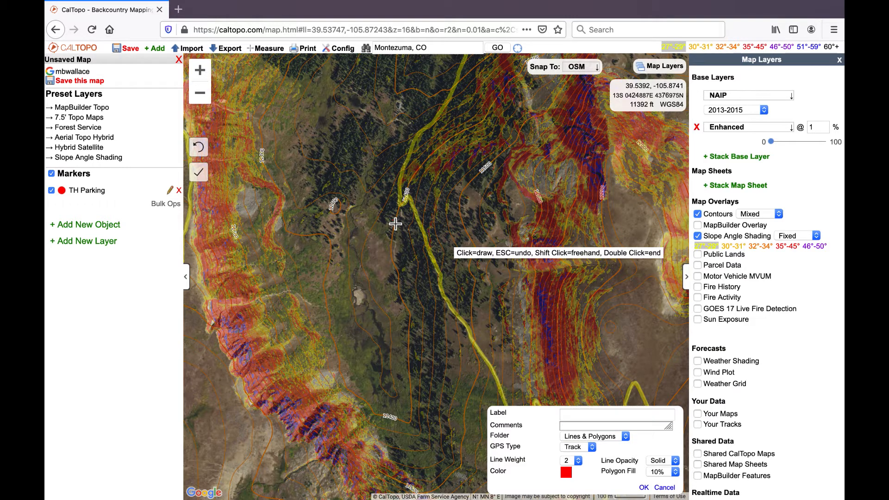
left_click(398, 223, "shift")
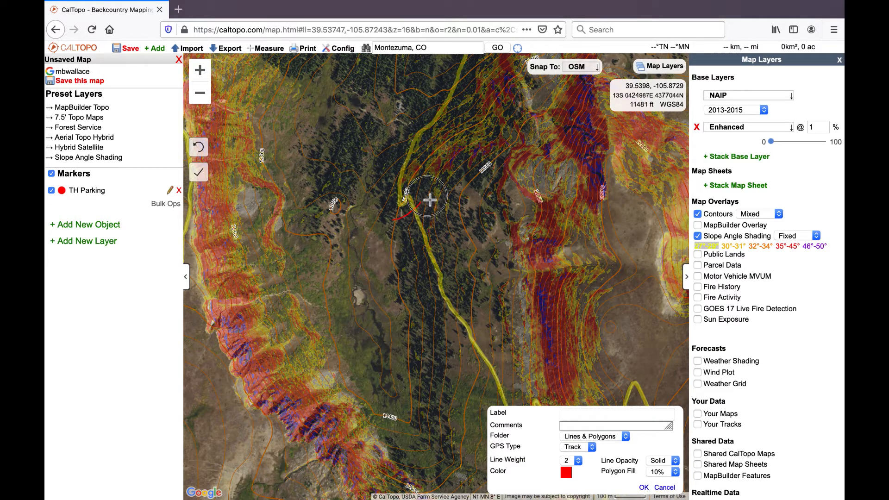
mouse_move(463, 198)
left_mouse_down()
mouse_move(483, 208)
mouse_move(496, 238)
mouse_move(503, 320)
mouse_move(478, 375)
mouse_move(439, 393)
mouse_move(390, 354)
mouse_move(385, 261)
mouse_move(396, 226)
left_mouse_up()
double_click(396, 226)
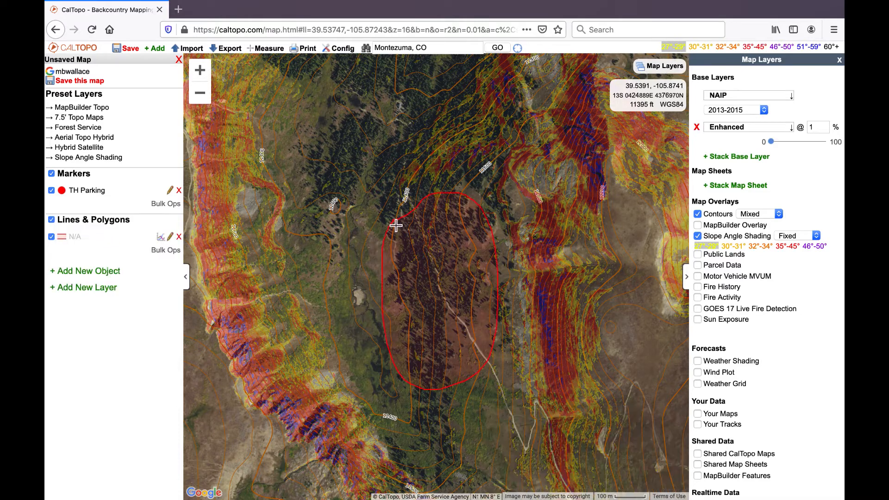
Change the new polygon's colour to green and label it Open.
right_click(455, 300)
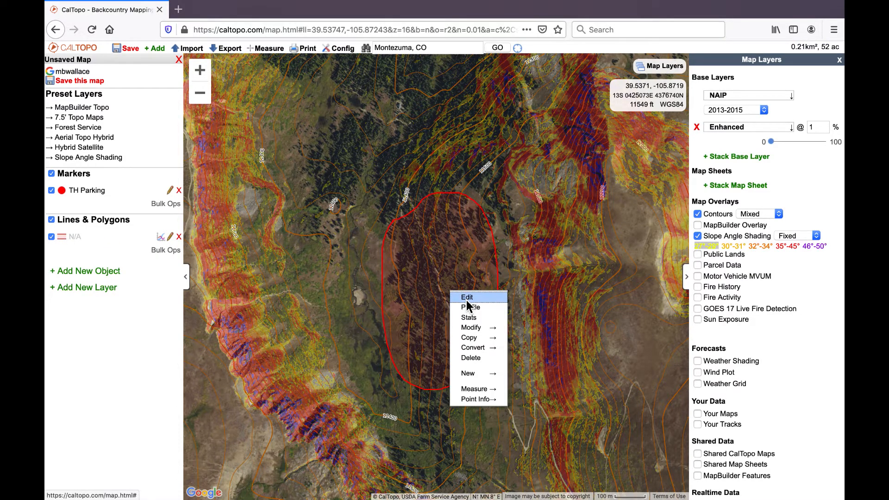
left_click(467, 298)
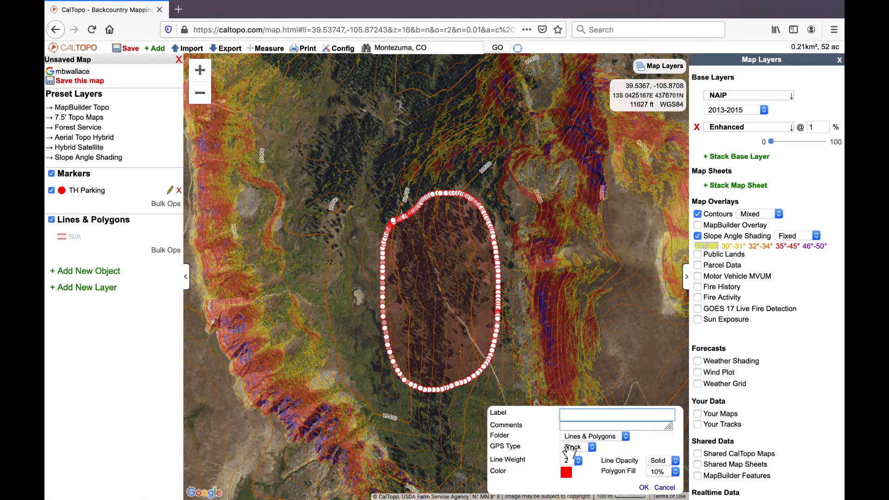
left_click(565, 472)
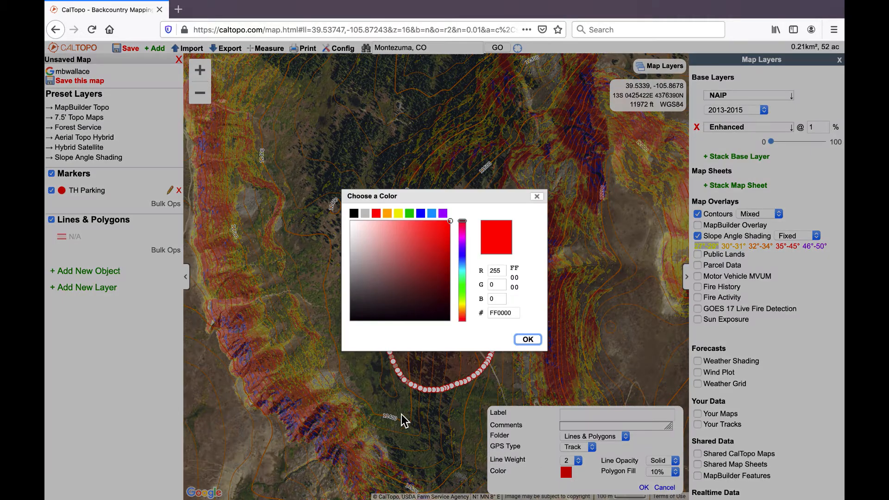
left_click(411, 214)
left_click(573, 417)
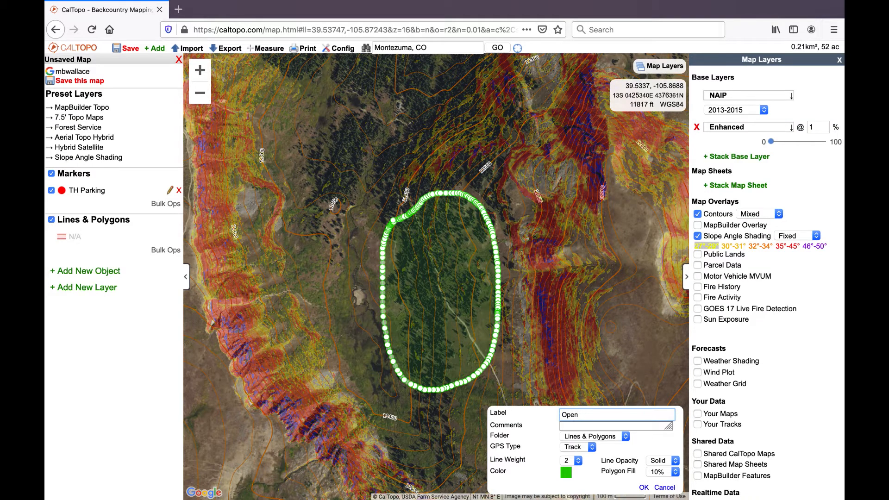
left_click(644, 487)
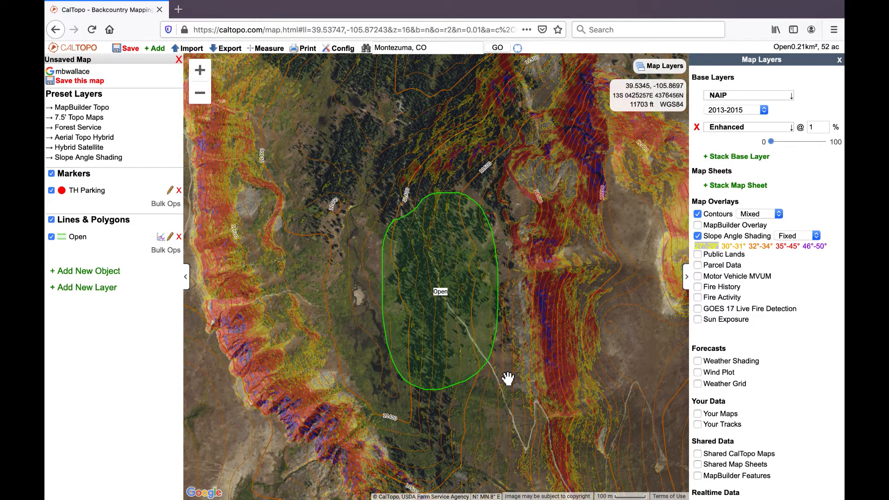
Draw a freehand line about 274 m long running east to west down the glade in the northern part of the Open polygon.
right_click(346, 286)
mouse_move(360, 288)
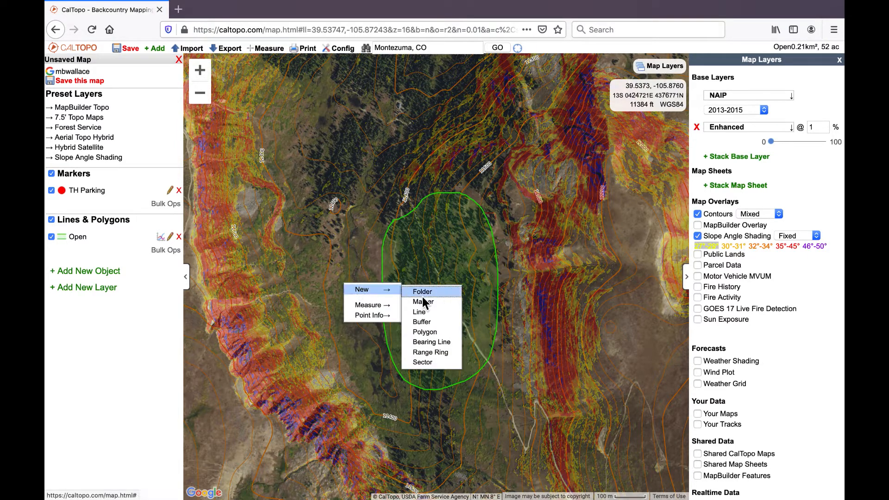
left_click(427, 310)
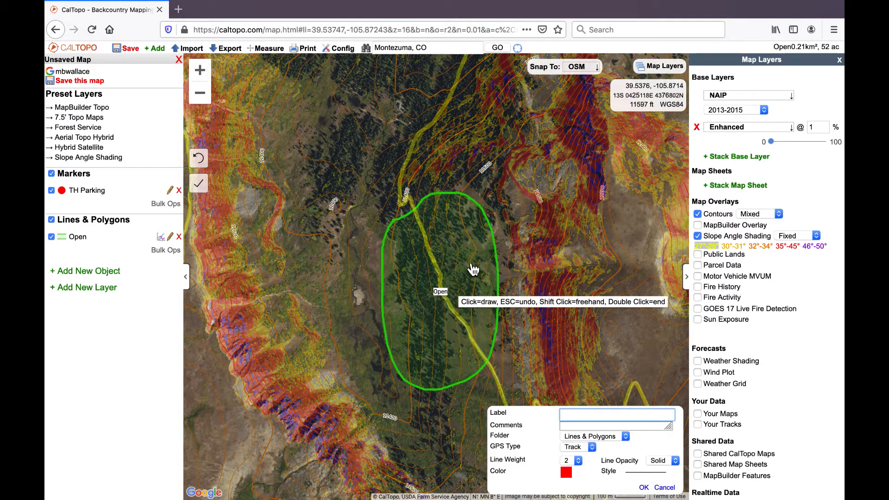
left_click(478, 237)
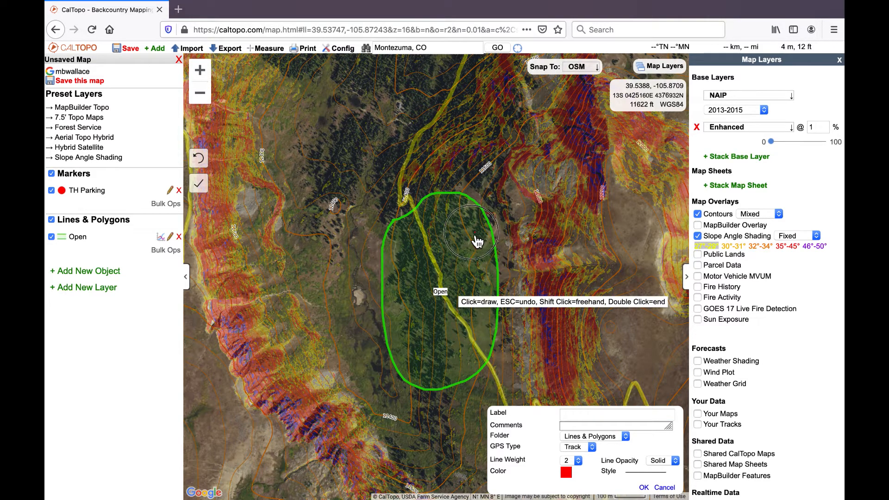
left_click(456, 238)
left_click(434, 242)
left_click(418, 249)
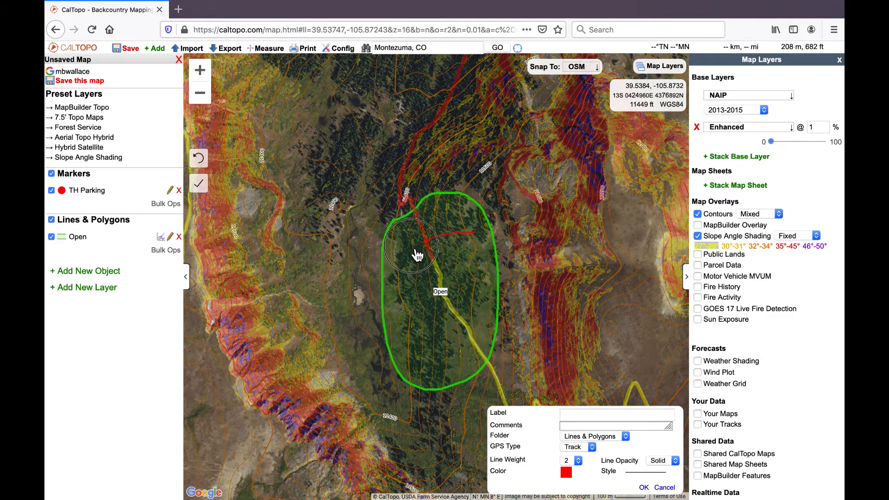
left_click(406, 253)
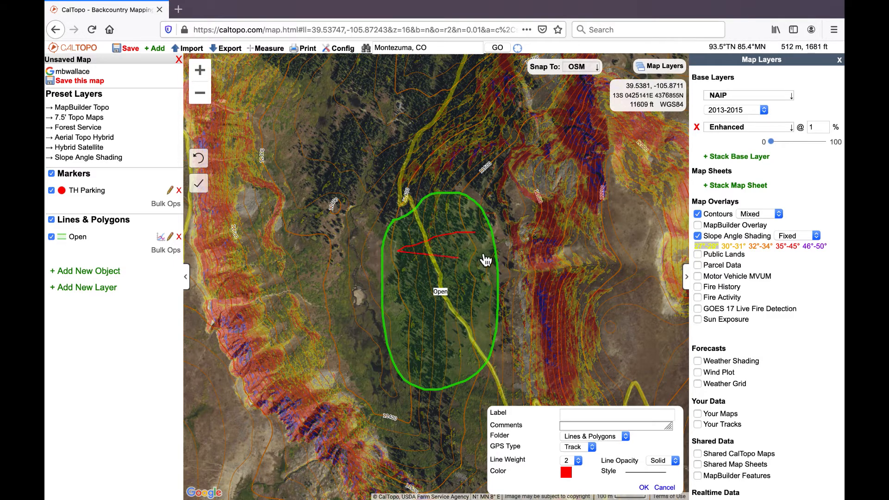
double_click(401, 252)
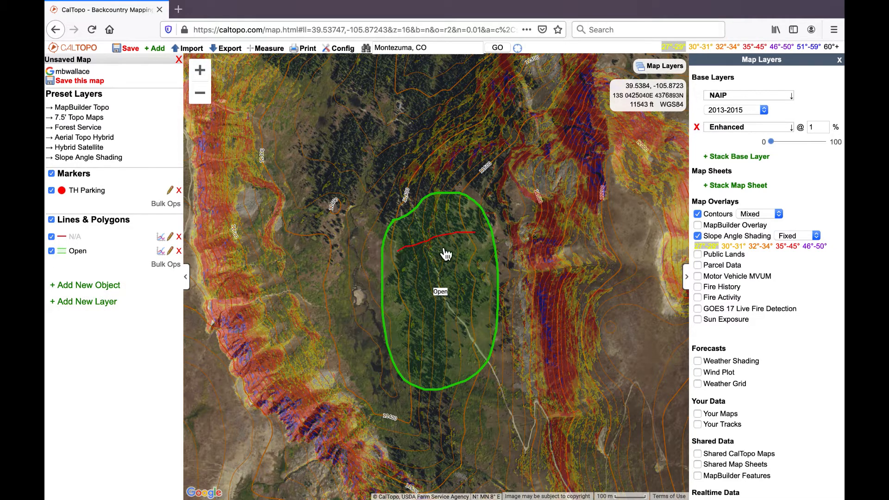
Change the new line's colour to green and label it glade 1.
right_click(464, 273)
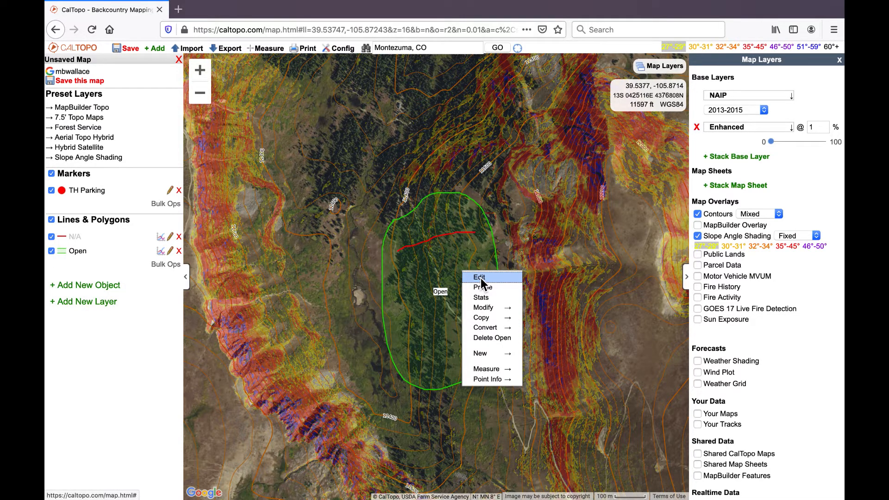
left_click(458, 236)
left_click(458, 237)
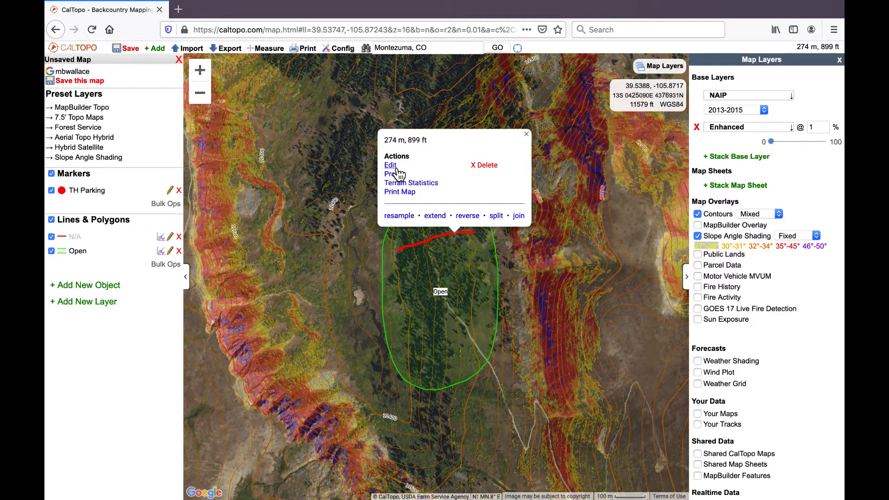
left_click(391, 165)
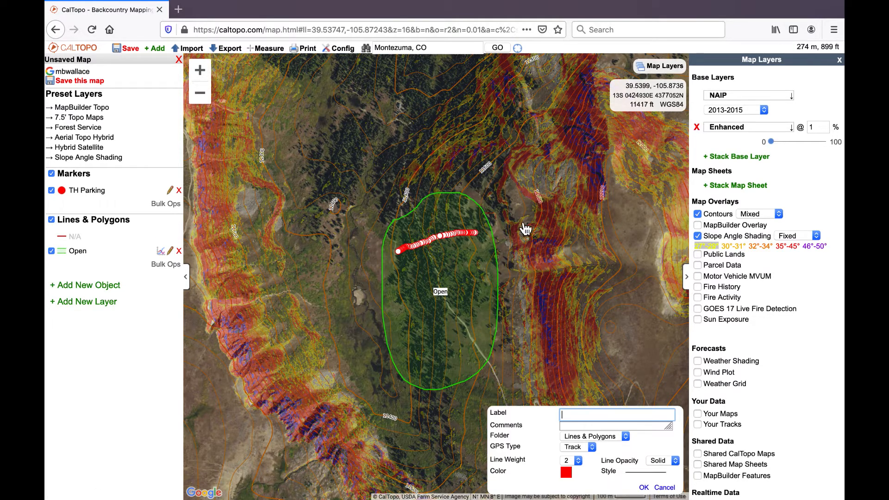
left_click(567, 473)
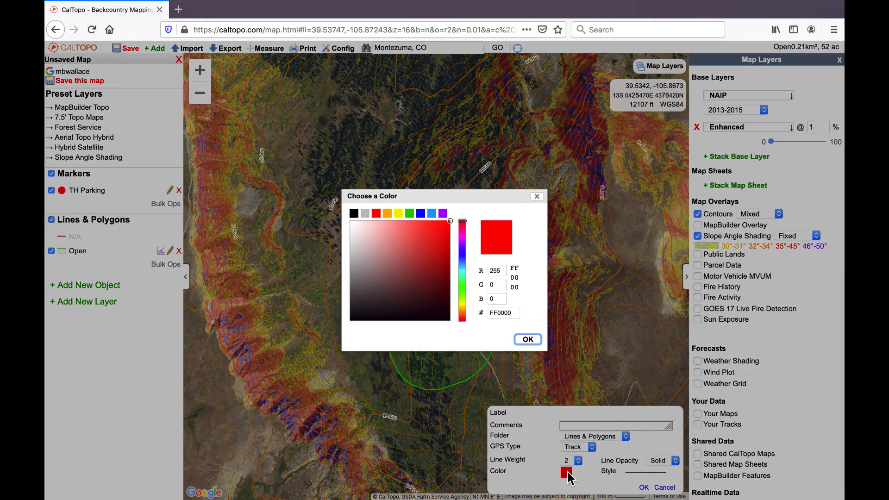
left_click(411, 214)
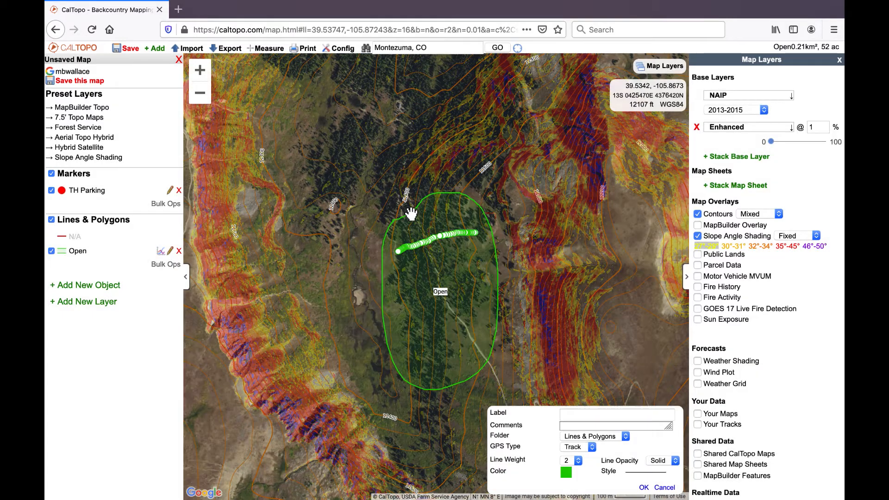
left_click(594, 416)
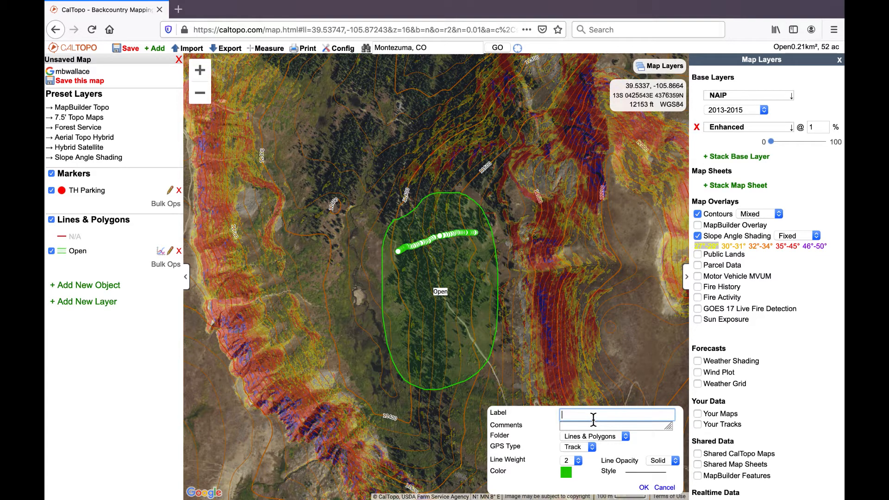
type("glade 1")
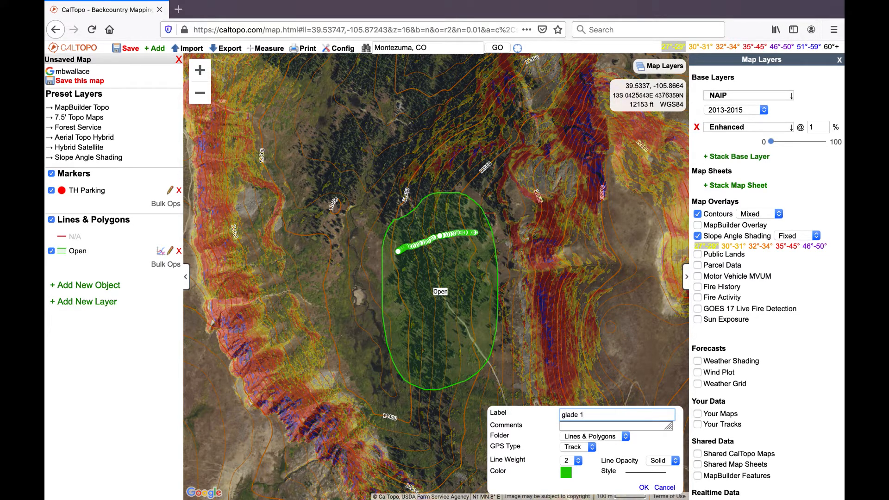
left_click(645, 488)
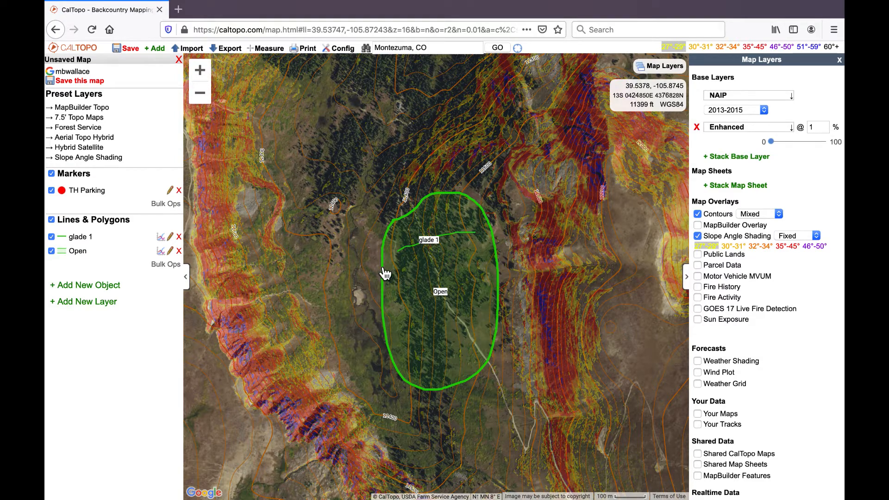
Draw a freehand polygon of about 1.85 km² around the large slope and steep ridge faces northwest of the Open area.
left_click_drag(360, 211, 371, 377)
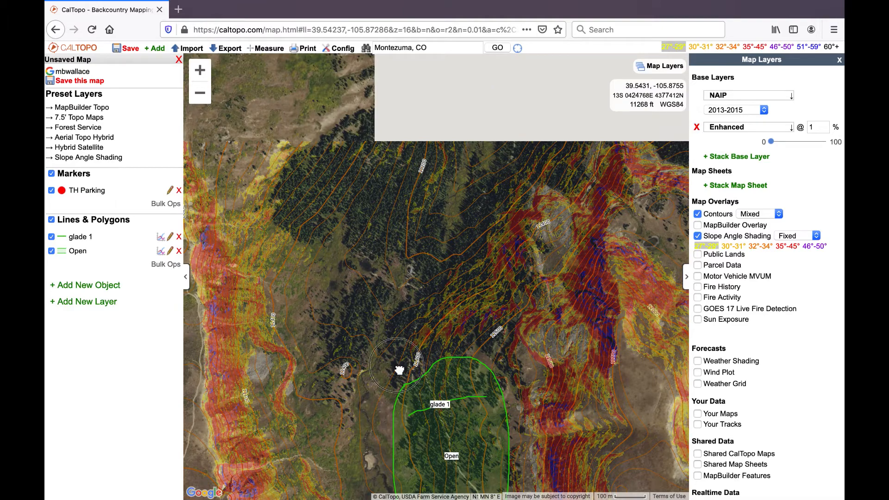
left_click_drag(370, 255, 397, 380)
left_click_drag(411, 289, 361, 408)
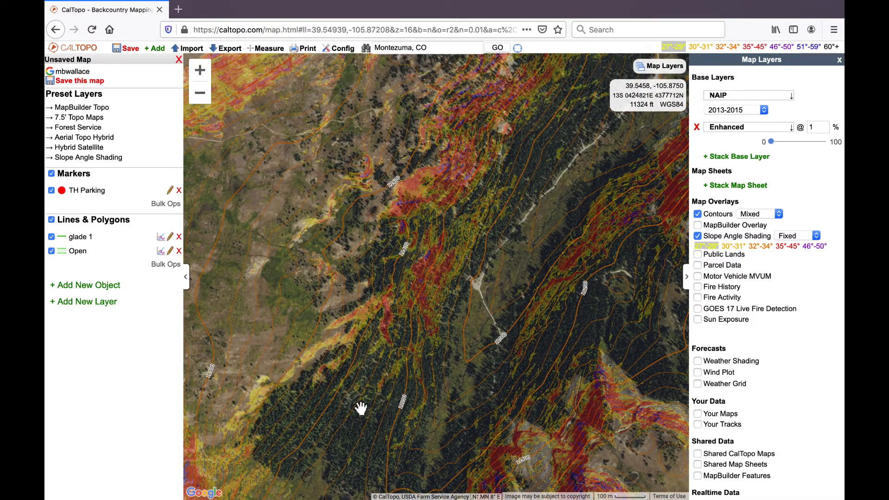
left_click(207, 100)
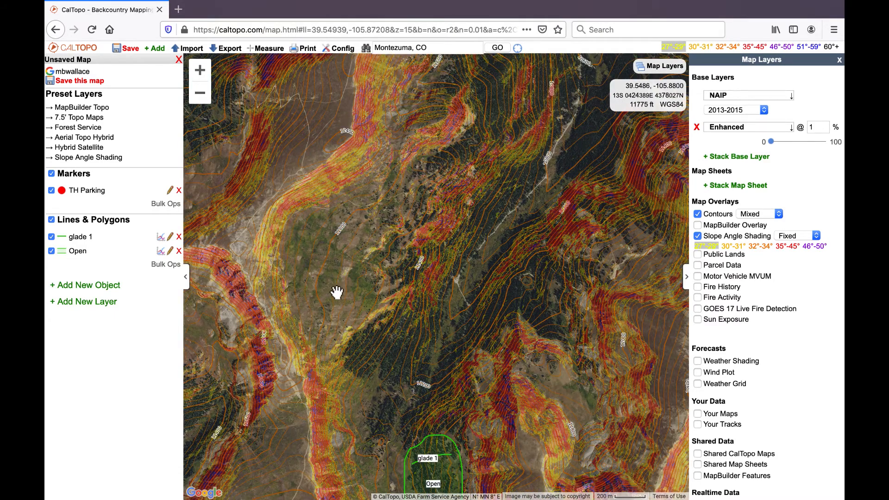
left_click(388, 283)
mouse_move(407, 289)
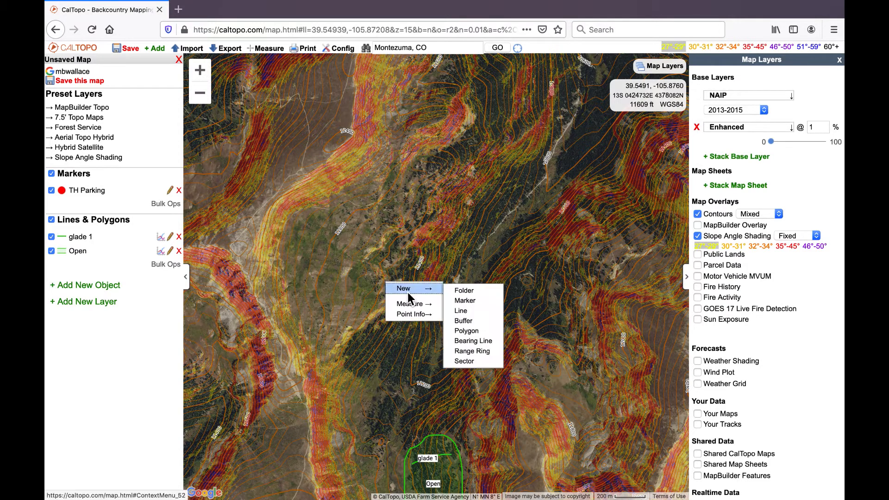
left_click(466, 331)
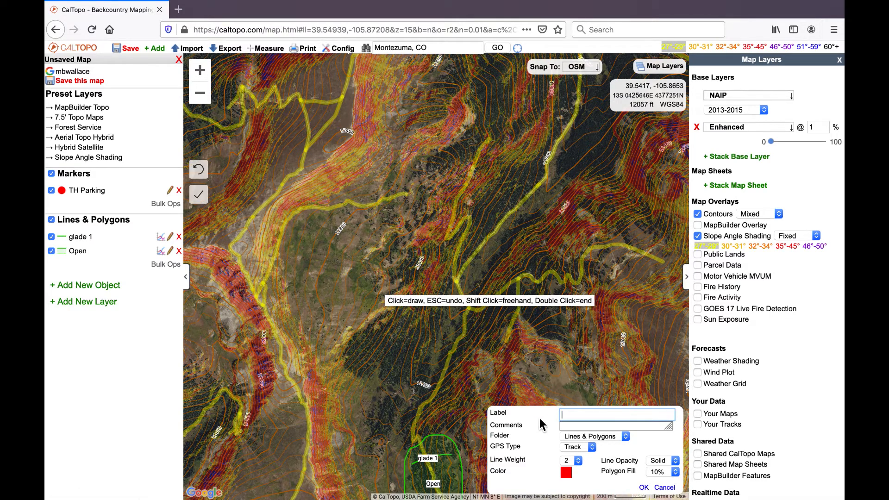
left_click(380, 441)
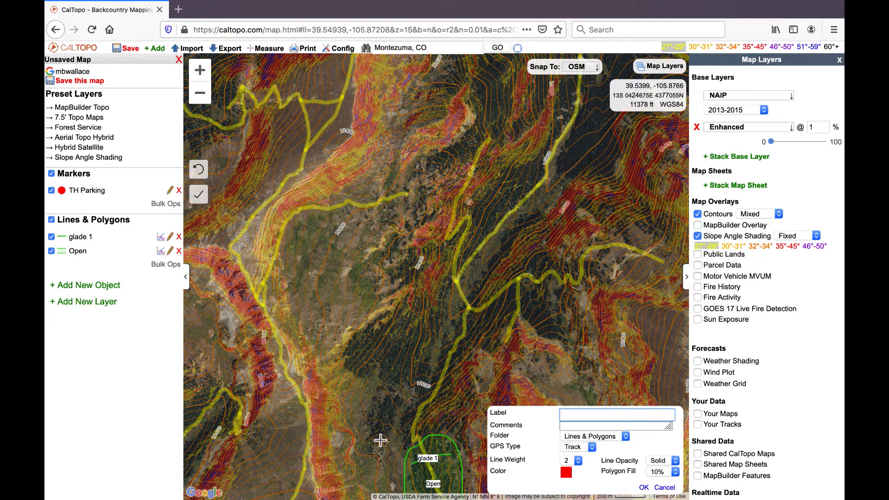
mouse_move(380, 440)
left_mouse_down()
mouse_move(333, 450)
mouse_move(297, 402)
mouse_move(274, 229)
mouse_move(361, 127)
mouse_move(376, 81)
mouse_move(446, 89)
mouse_move(464, 111)
mouse_move(408, 261)
mouse_move(399, 409)
mouse_move(385, 438)
left_mouse_up()
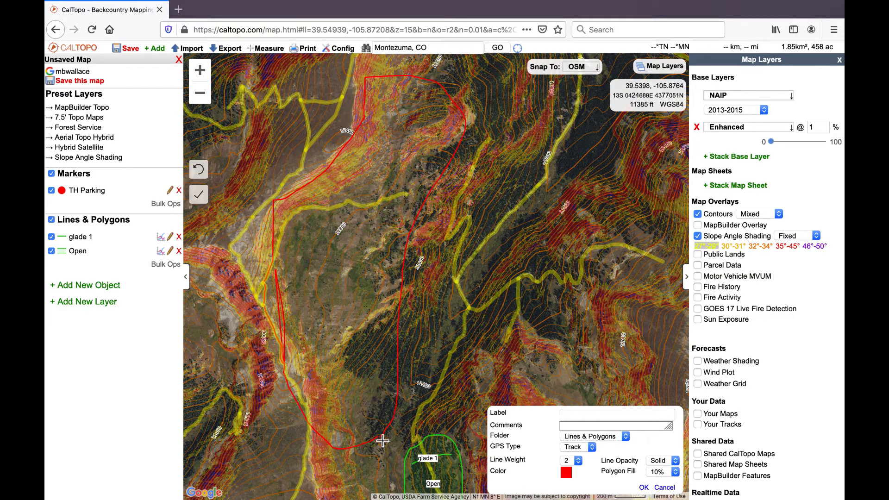
key("Return")
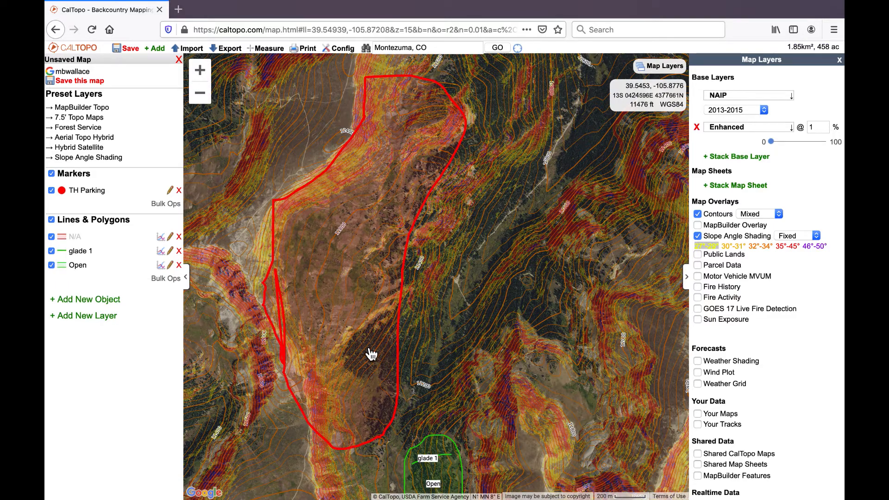
Label the large red polygon Closed.
left_click(371, 352)
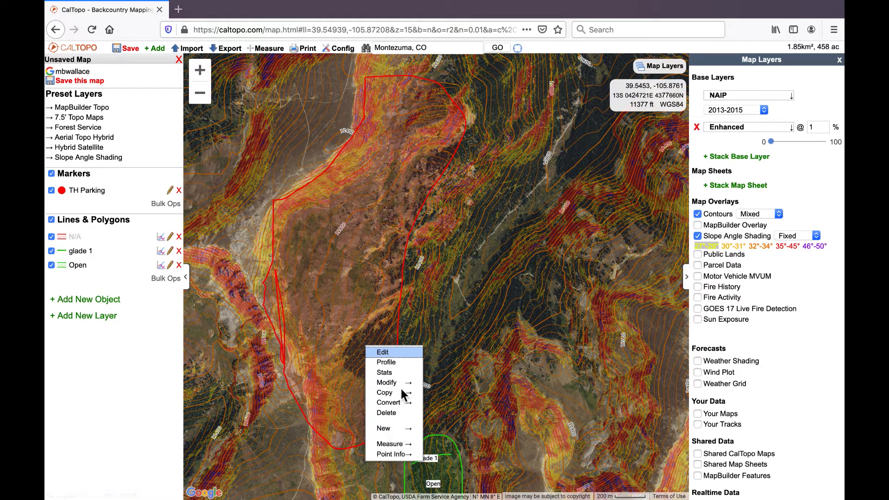
left_click(402, 354)
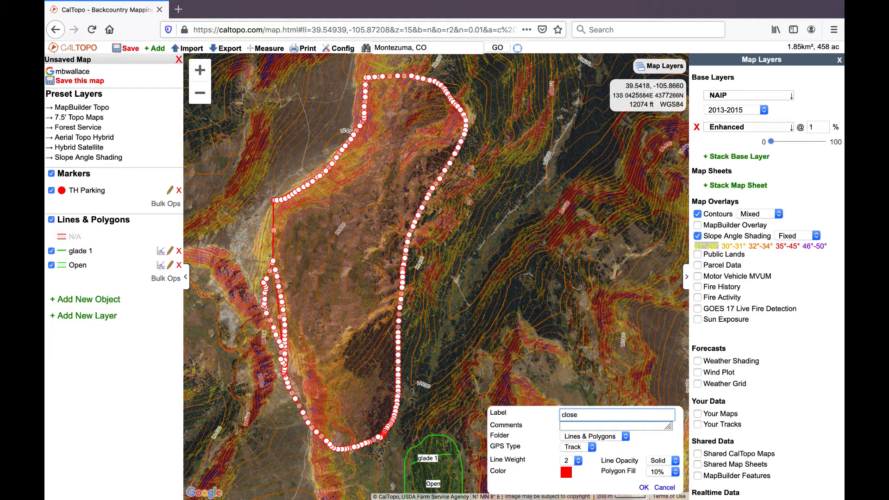
type("Clos")
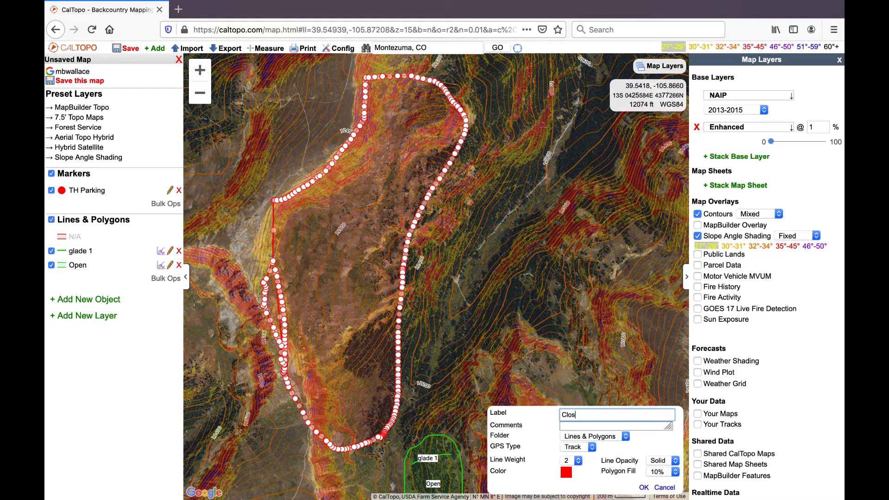
left_click(645, 488)
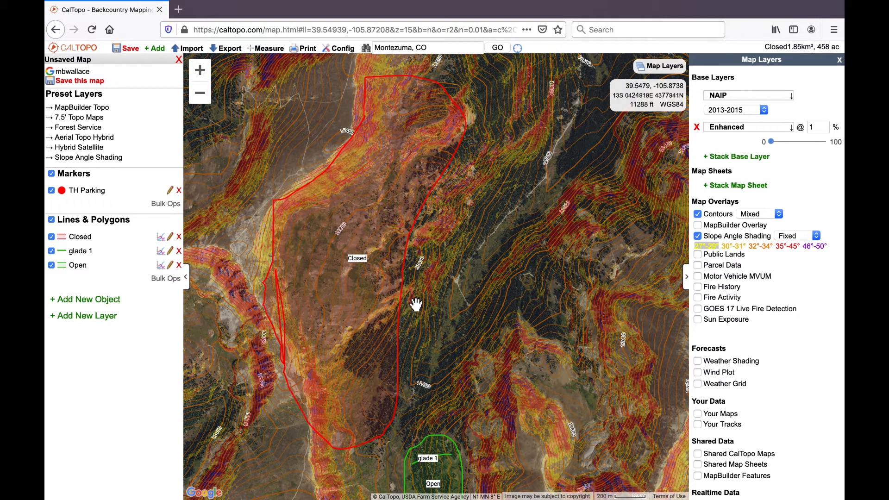
Draw a freehand route line about 3.81 km long from TH Parking south along the valley road, then zigzagging east across the Open polygon's north end.
left_click_drag(415, 260, 393, 183)
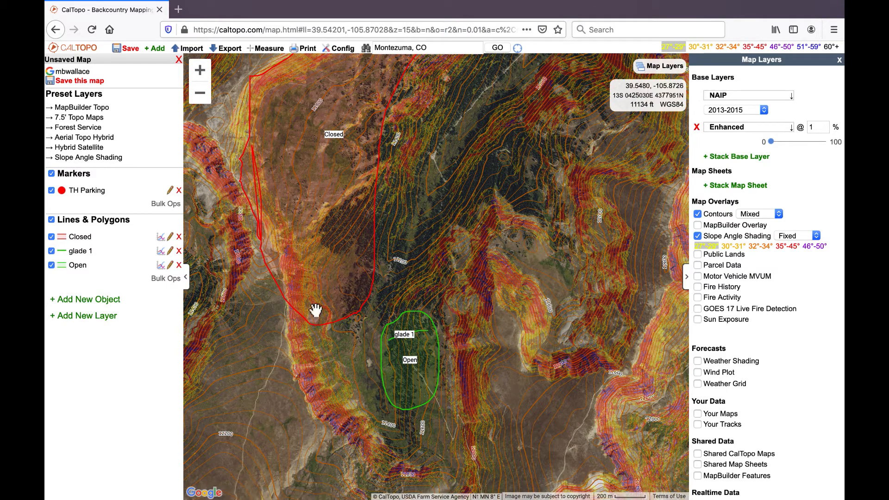
left_click_drag(304, 149, 273, 296)
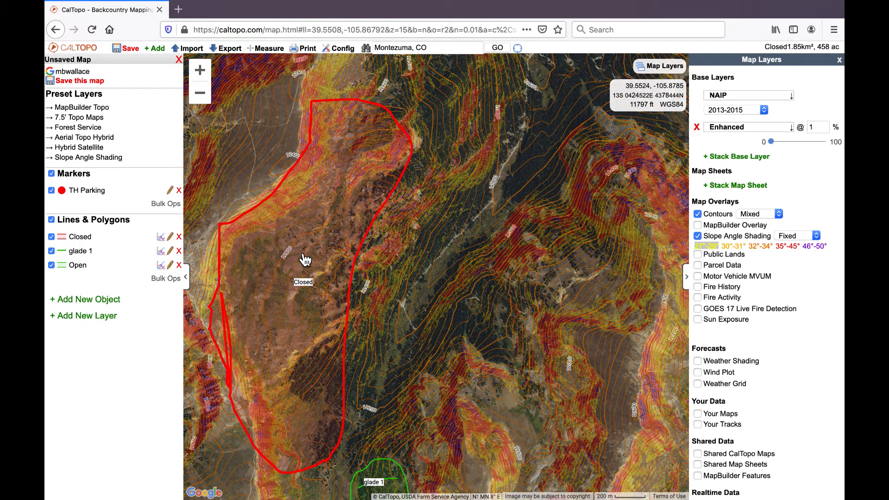
left_click_drag(397, 323, 380, 207)
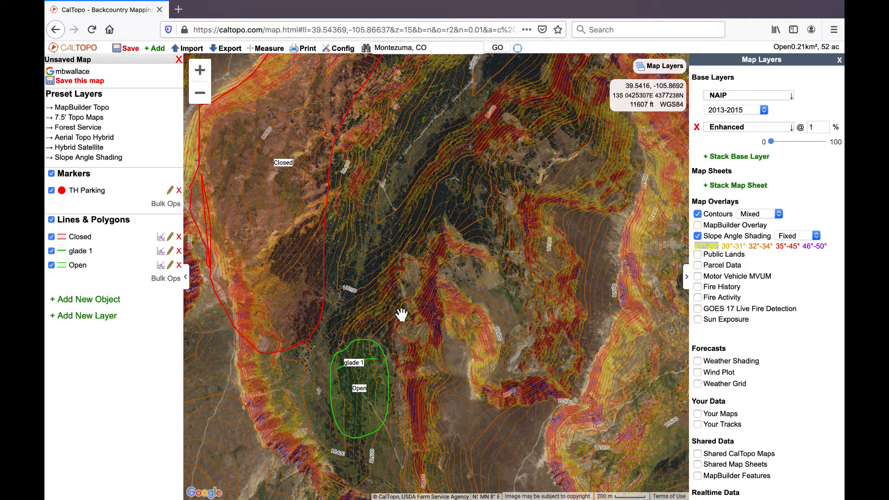
left_click_drag(408, 293, 394, 413)
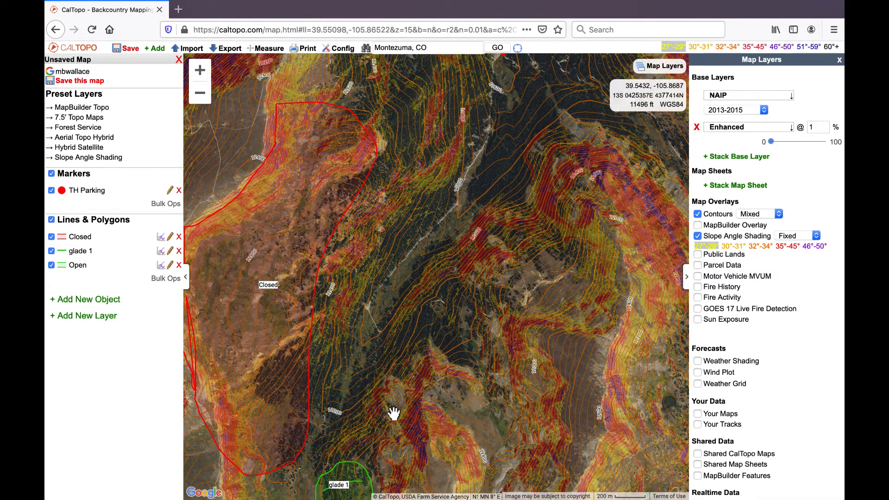
left_click_drag(506, 109, 506, 145)
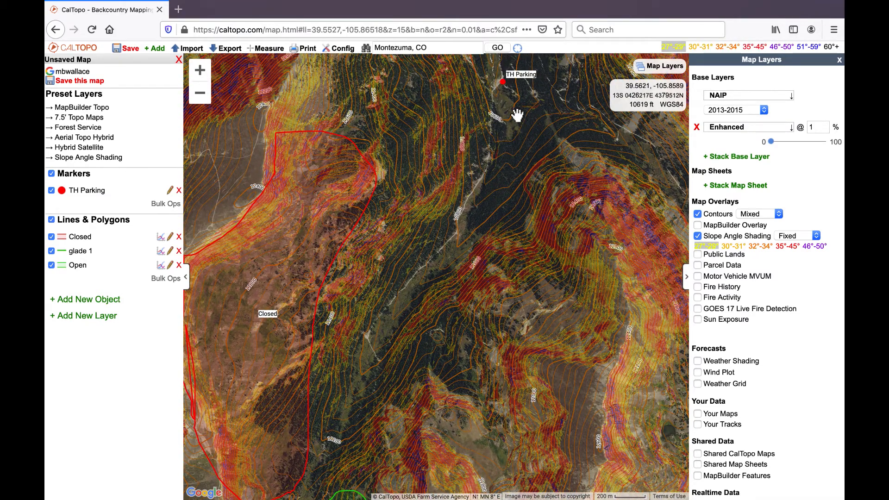
right_click(503, 96)
mouse_move(516, 106)
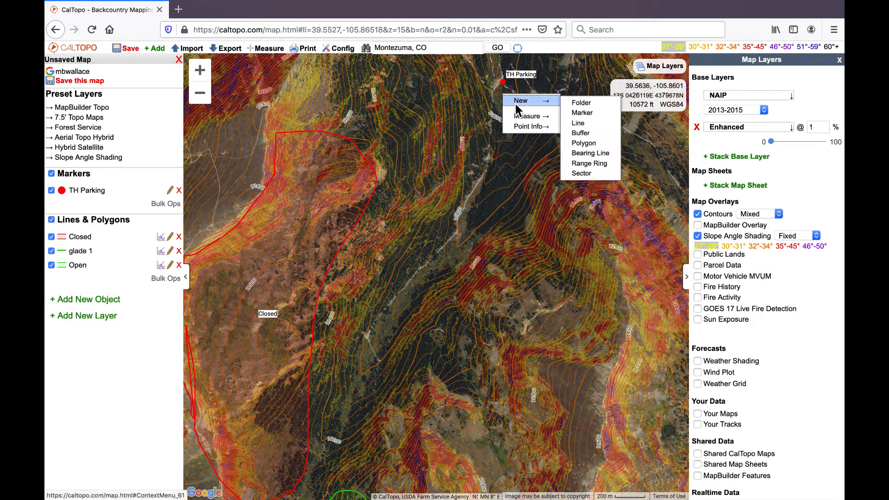
left_click(579, 123)
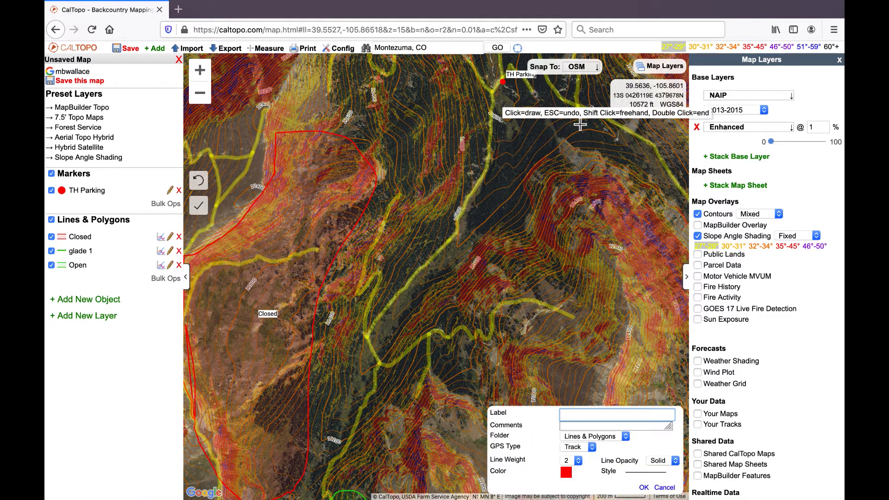
left_click(503, 90)
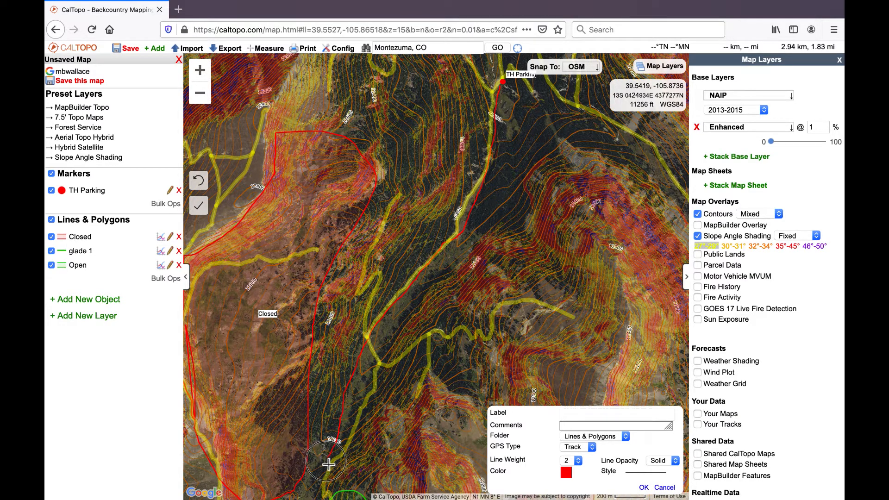
left_click_drag(336, 460, 382, 333)
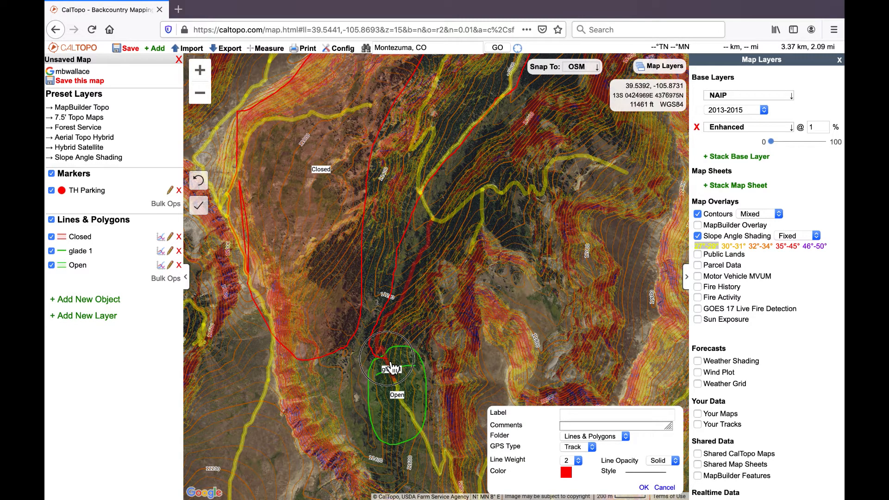
left_click_drag(389, 364, 425, 358)
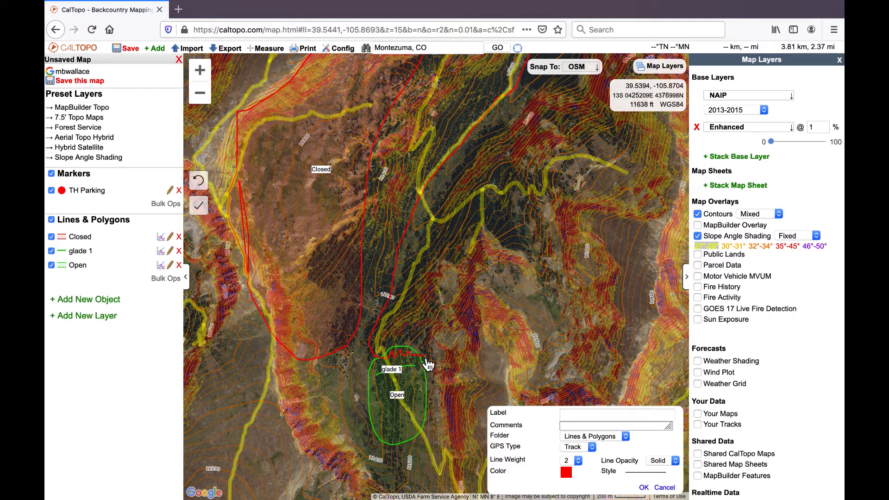
double_click(426, 359)
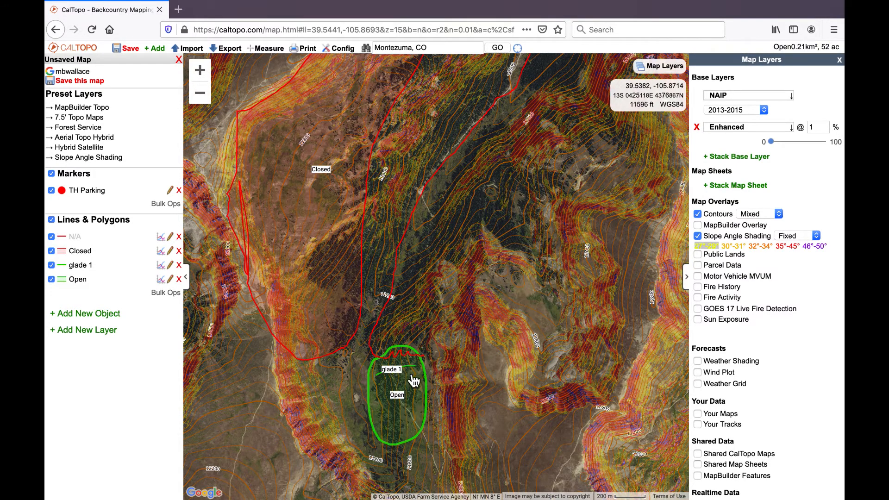
Examine the zigzag end of the route above glade 1 and follow the route back northeast down the valley against the slope shading.
scroll(412, 373, "up", 2)
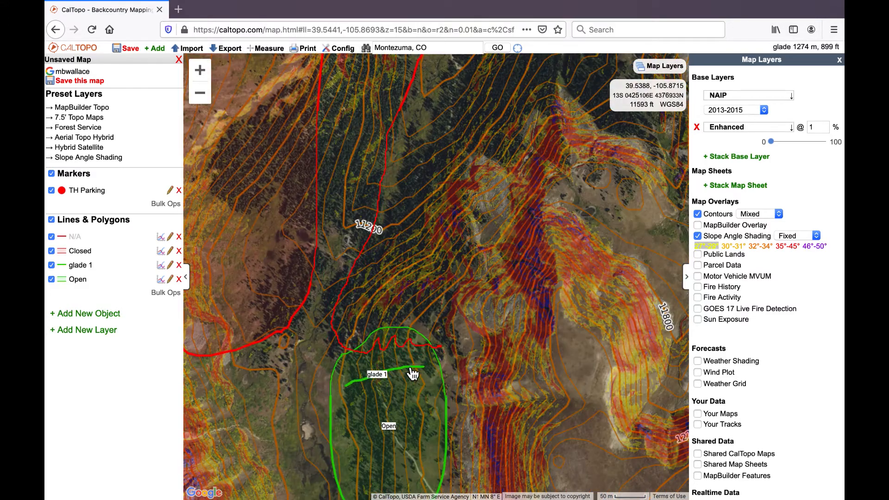
scroll(400, 350, "up", 1)
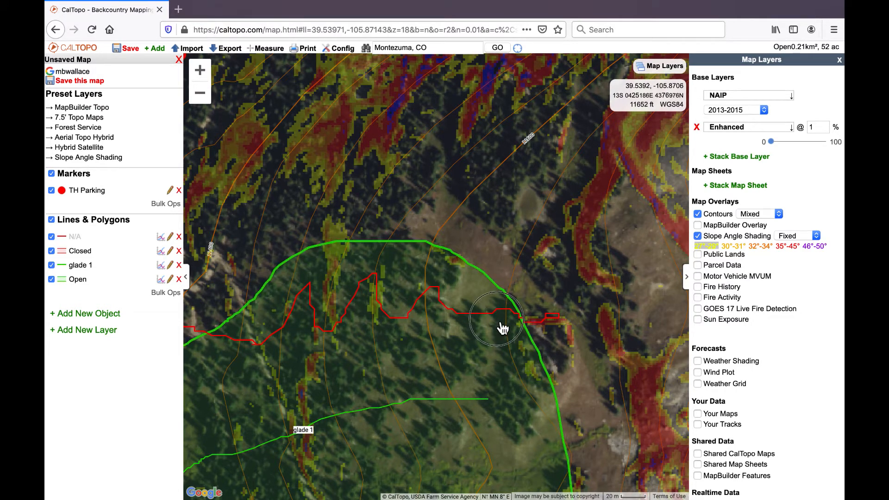
left_click_drag(502, 324, 436, 205)
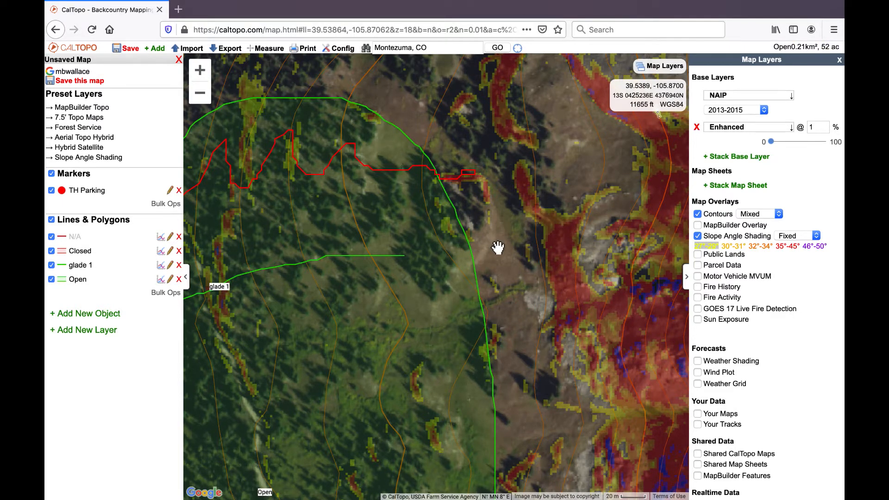
left_click(207, 99)
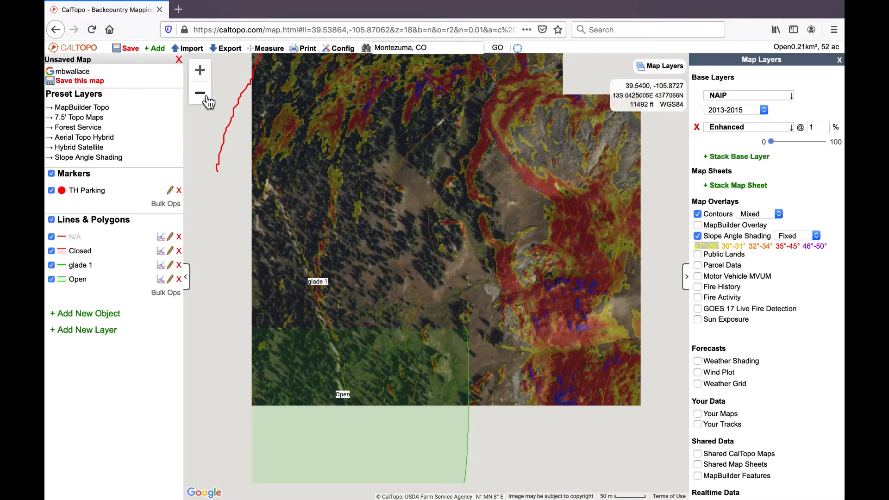
left_click(207, 98)
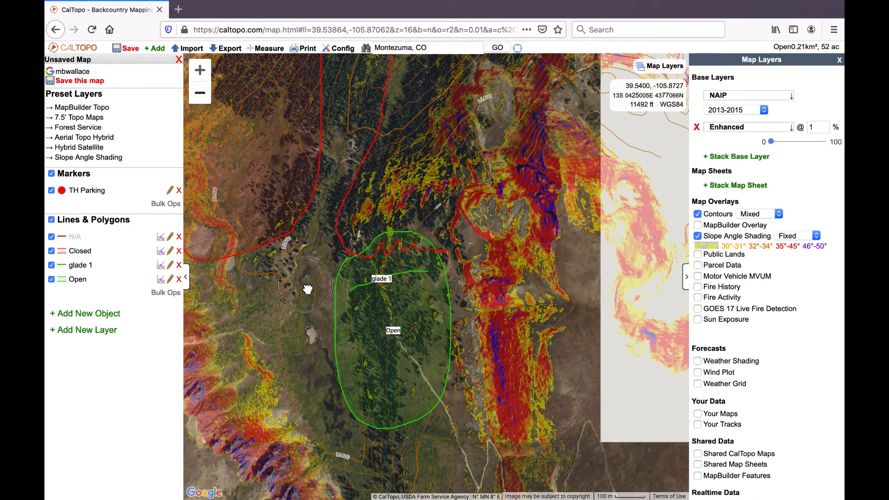
left_click_drag(342, 193, 305, 307)
left_click_drag(408, 161, 358, 354)
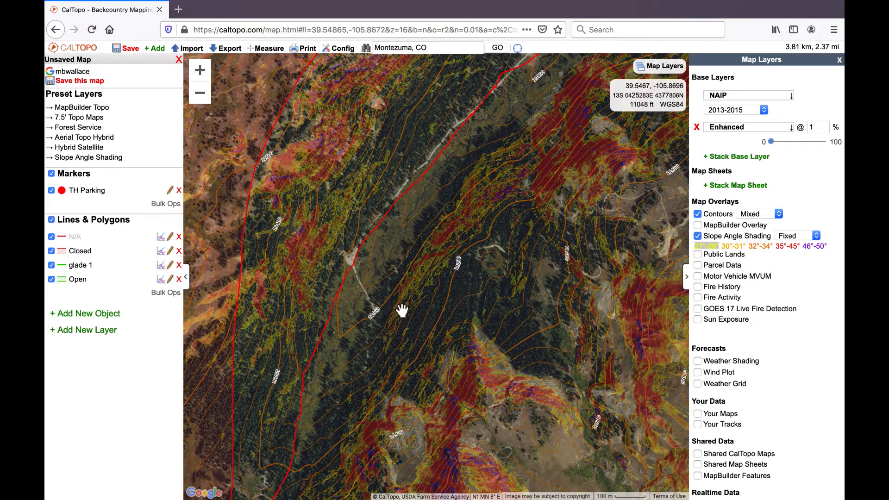
left_click_drag(404, 278, 346, 389)
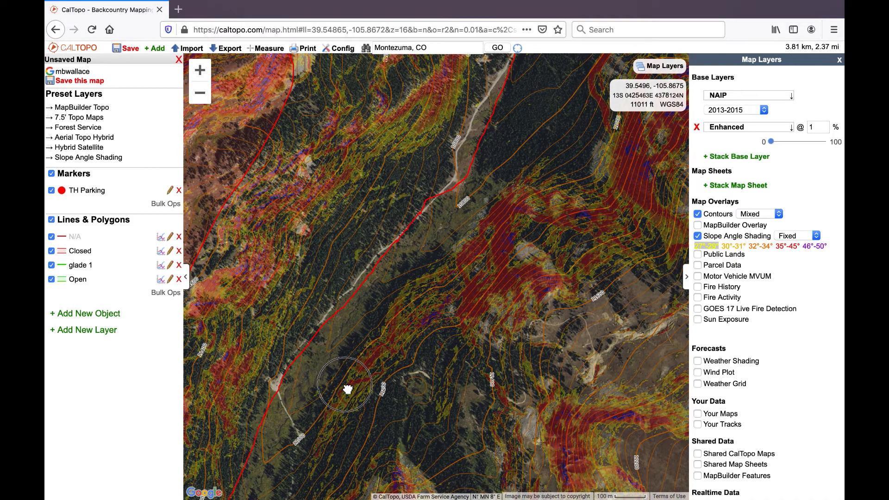
Place a marker beside the valley road at about 39.5564, -105.8631 and label it Decision Point to Assess NE Wall.
left_click_drag(462, 262, 440, 300)
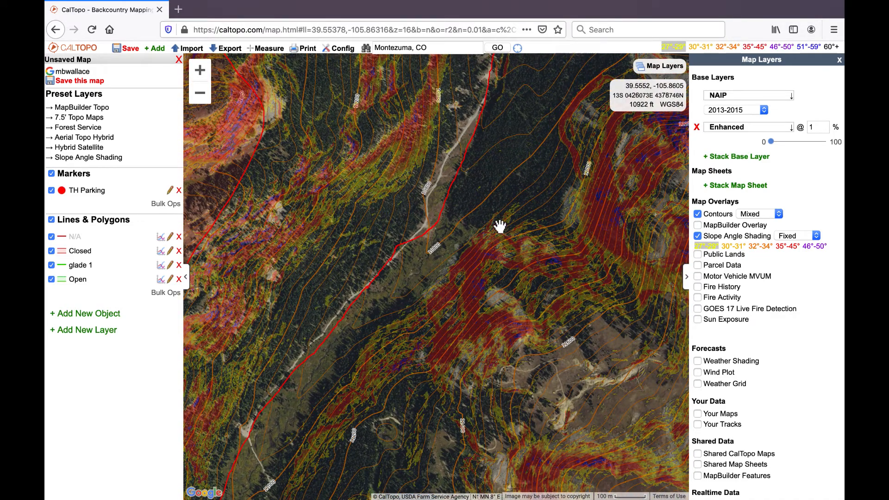
left_click_drag(466, 222, 455, 250)
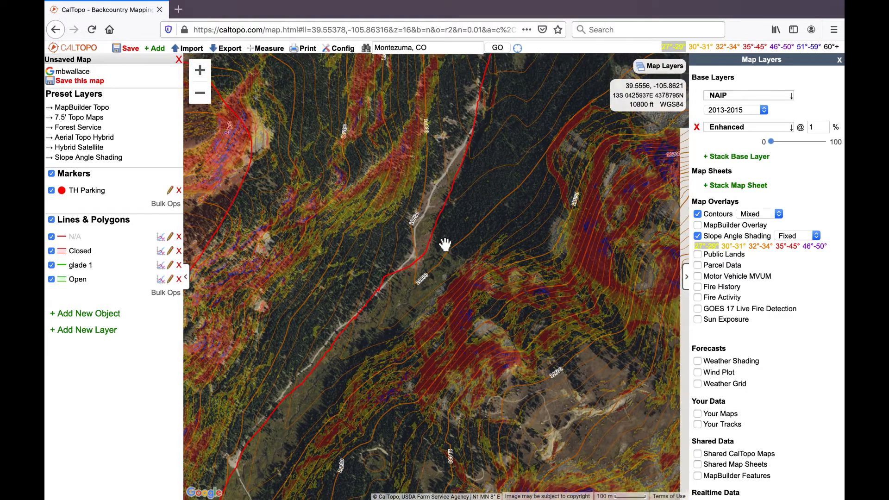
right_click(426, 238)
mouse_move(437, 243)
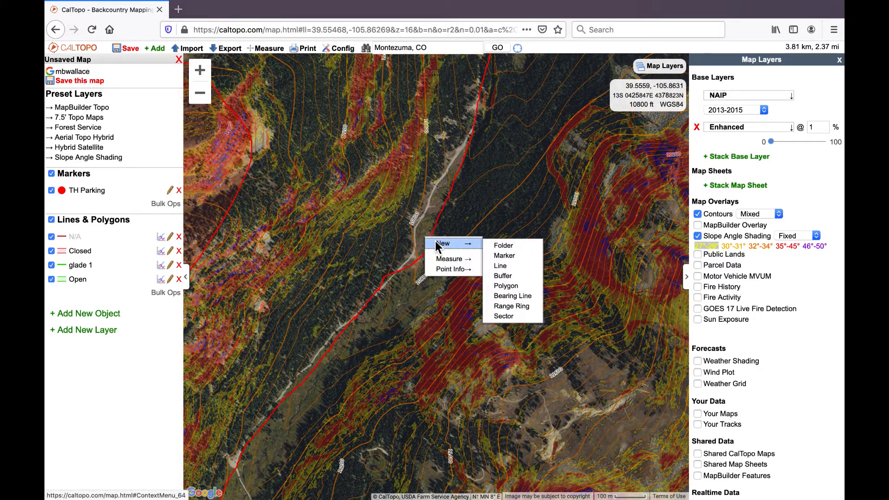
left_click(500, 255)
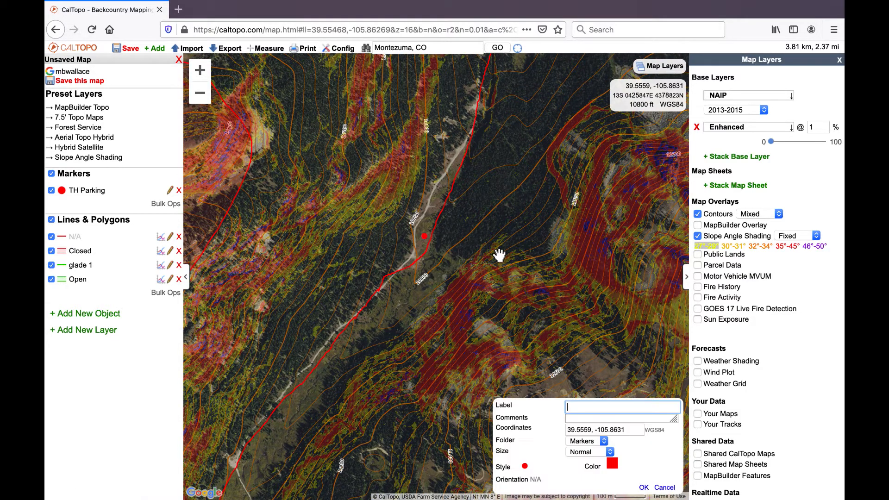
left_click_drag(432, 244, 431, 227)
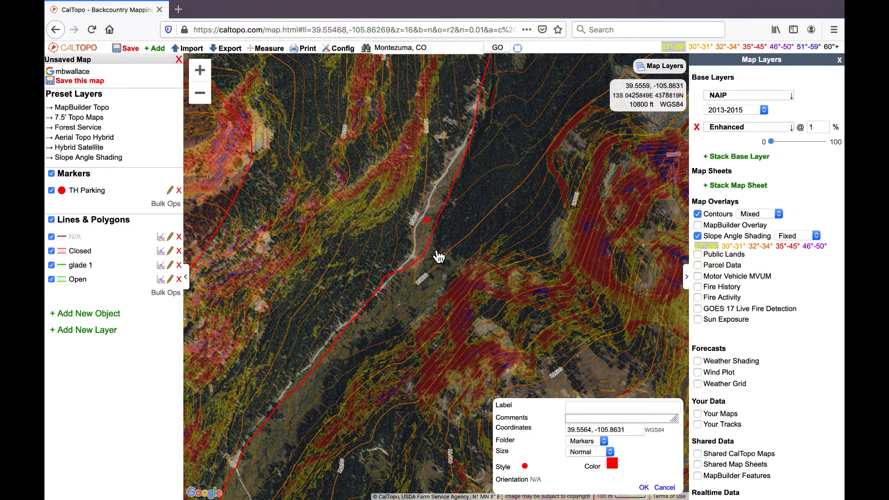
left_click(592, 410)
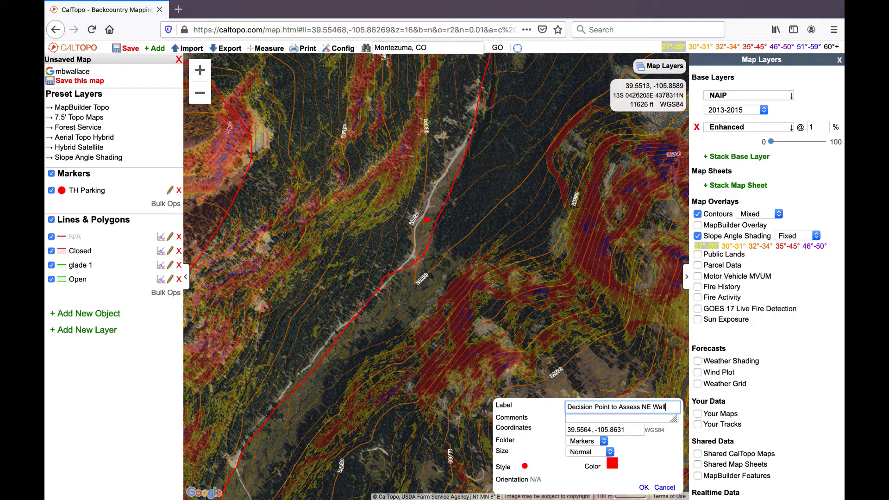
left_click(644, 488)
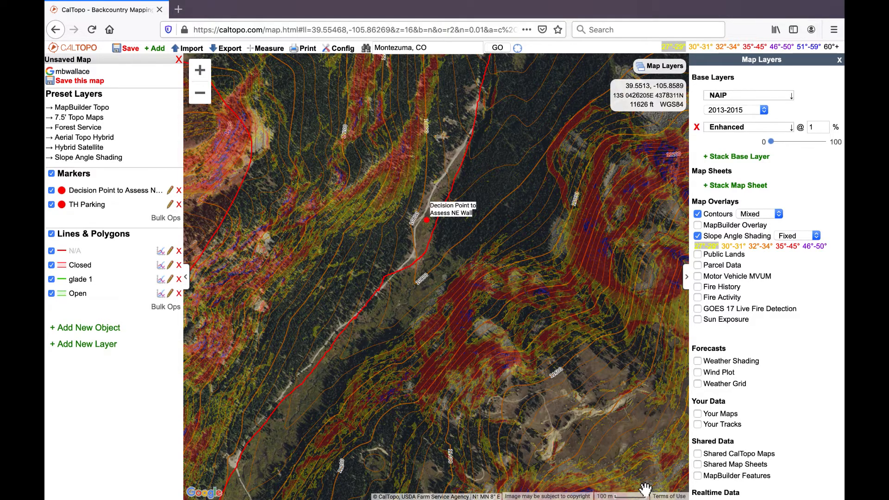
Draw a freehand alternate line about 572 m long from the decision point southwest through the trees west of the road, rejoining the main route.
left_click_drag(451, 304, 506, 242)
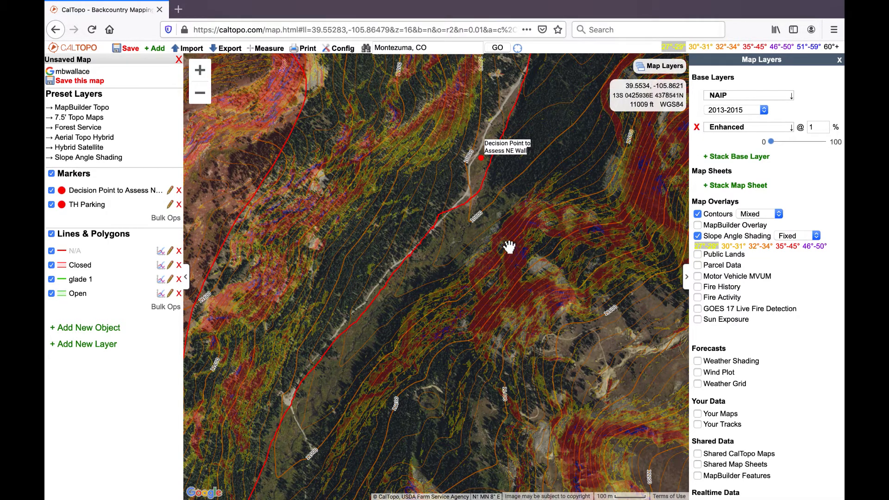
mouse_move(469, 235)
left_mouse_down()
mouse_move(546, 122)
mouse_move(482, 249)
left_mouse_up()
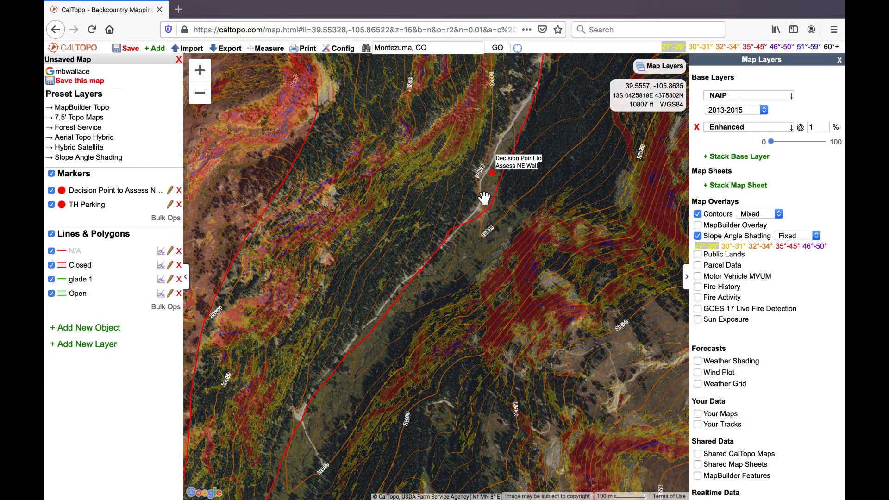
scroll(484, 198, "up", 1)
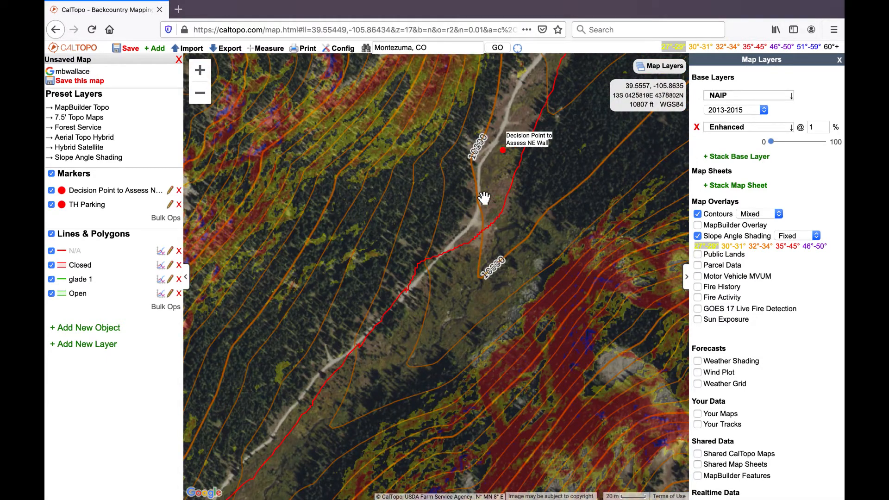
scroll(484, 198, "up", 1)
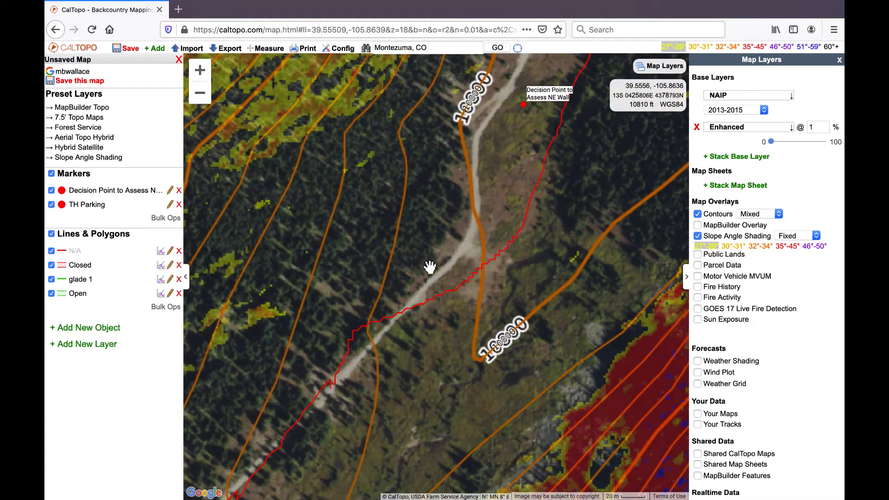
left_click_drag(364, 356, 437, 167)
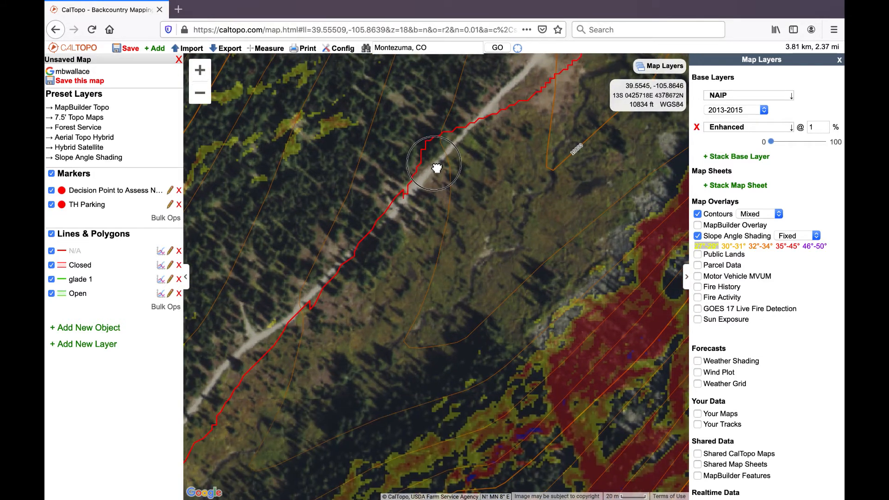
left_click(200, 93)
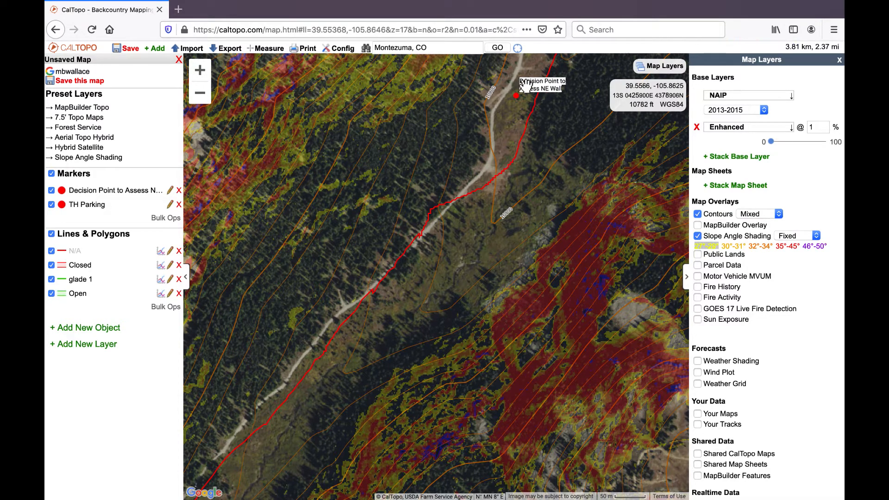
right_click(510, 101)
mouse_move(529, 108)
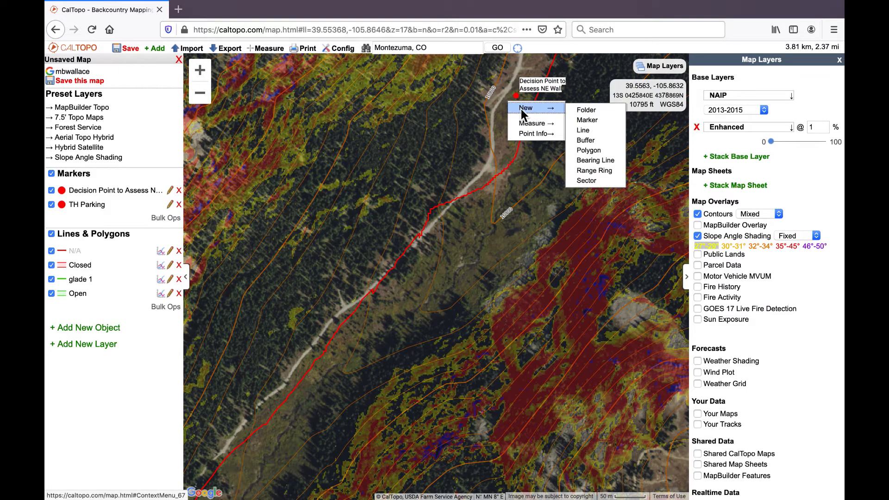
left_click(583, 132)
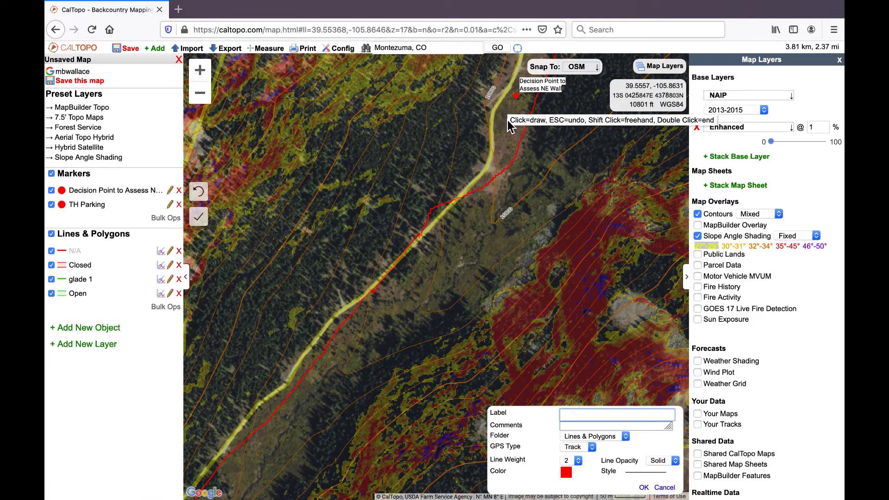
left_click(512, 103)
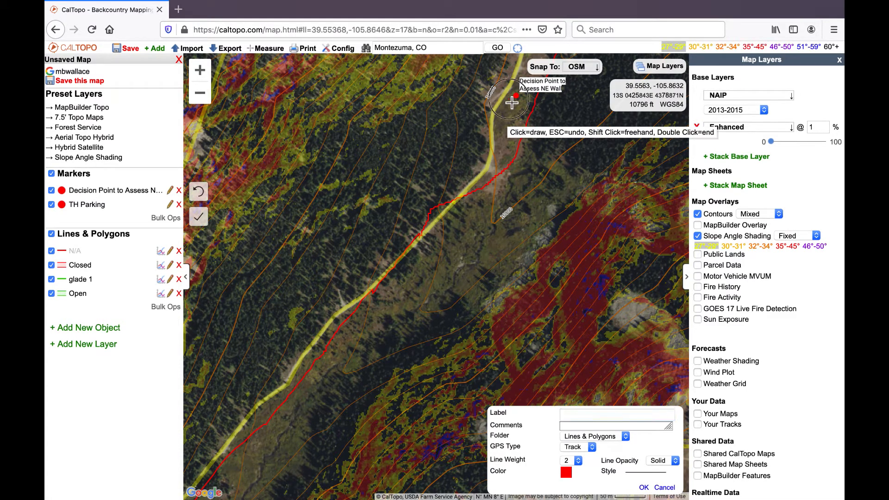
left_click(512, 102, "shift")
mouse_move(430, 183)
left_mouse_down()
mouse_move(362, 260)
mouse_move(313, 372)
left_mouse_up()
left_click(313, 373)
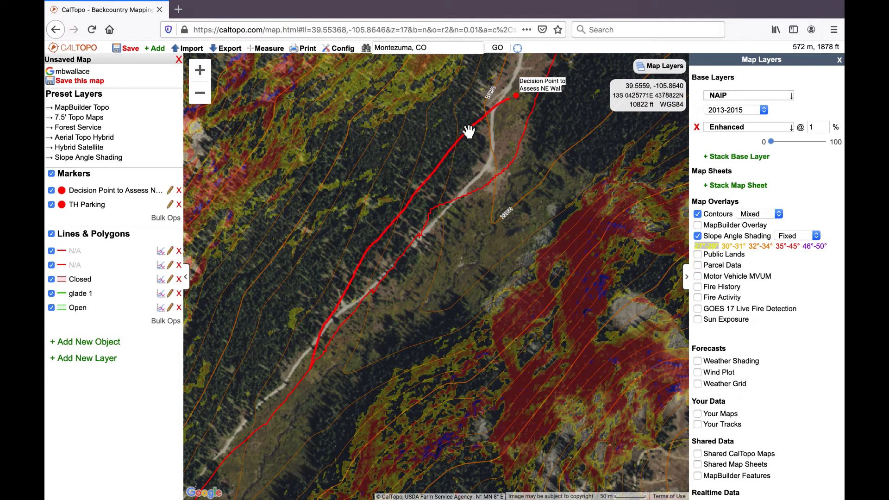
Label the alternate line west of the road Alt and change its color to green.
left_click(469, 133)
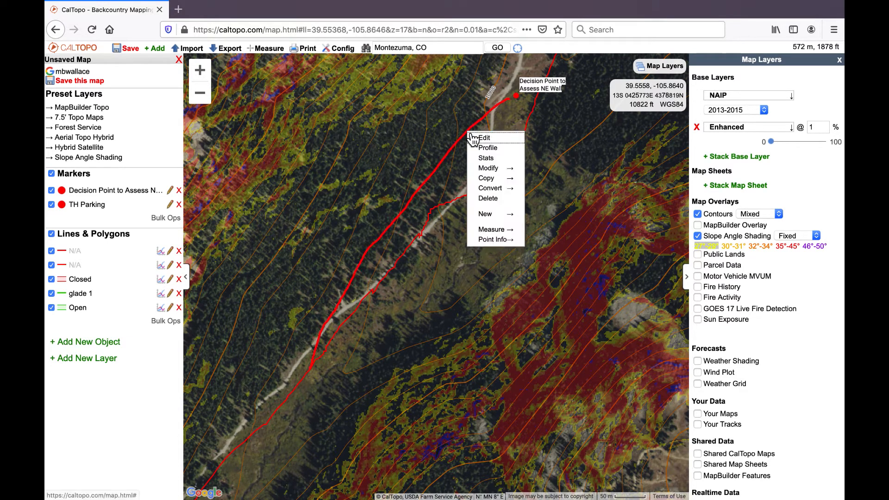
left_click(484, 138)
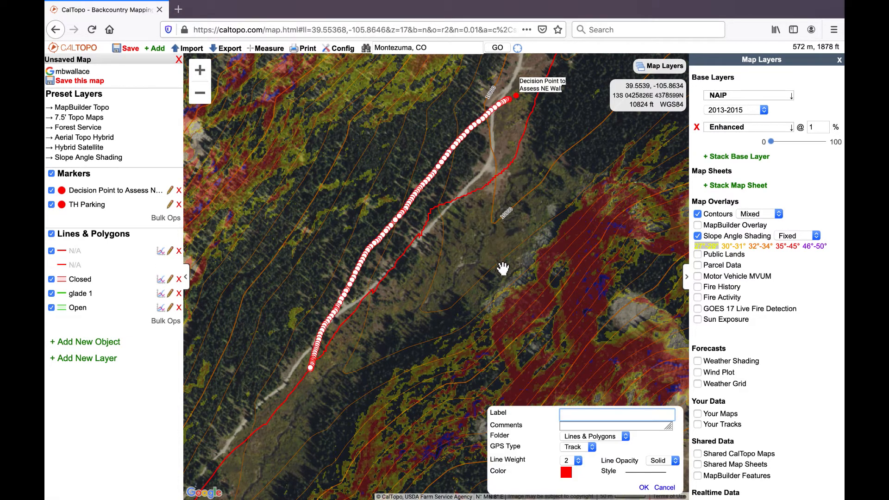
type("Alt")
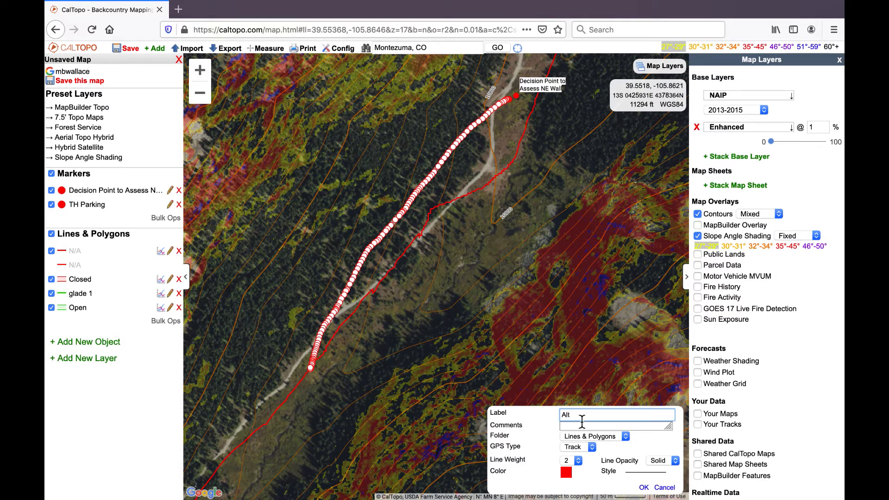
left_click(567, 473)
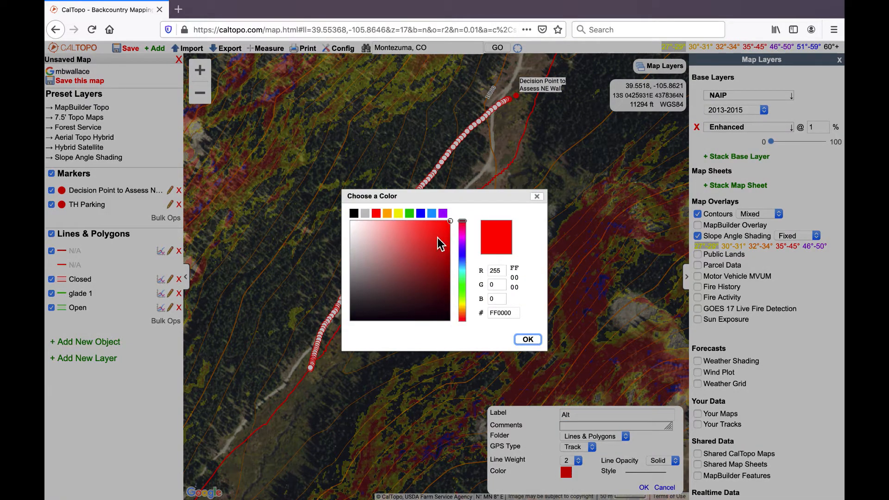
left_click(410, 213)
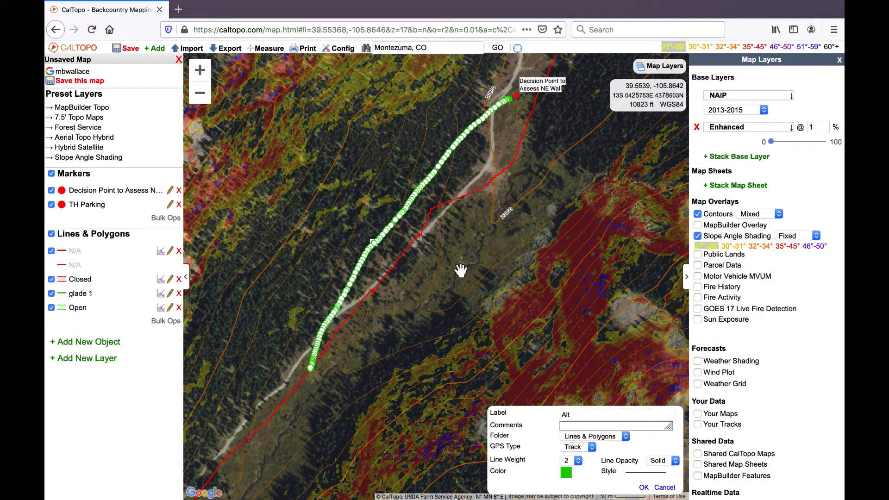
left_click(643, 488)
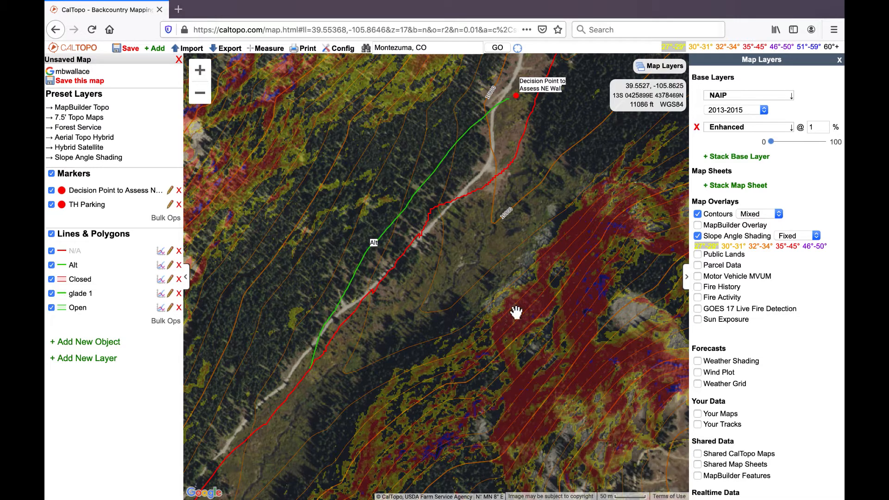
Label the long approach route Main depending on DP and change its color to green.
left_click(471, 201)
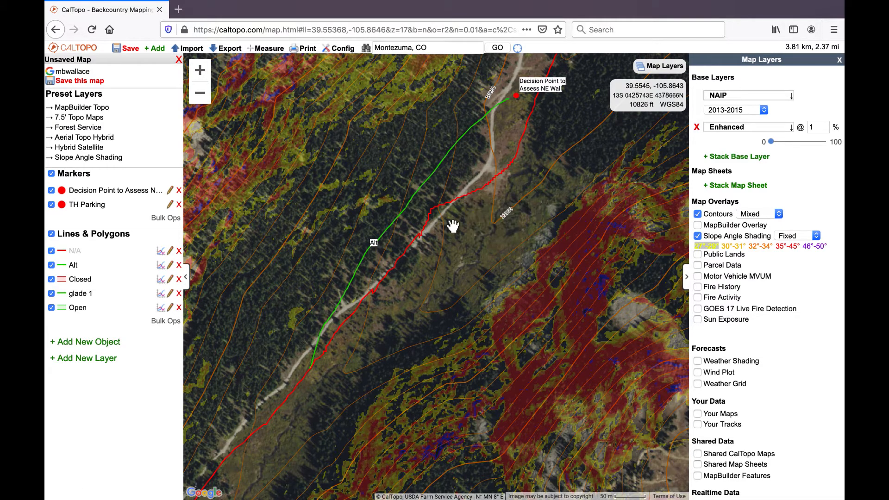
left_click(463, 203)
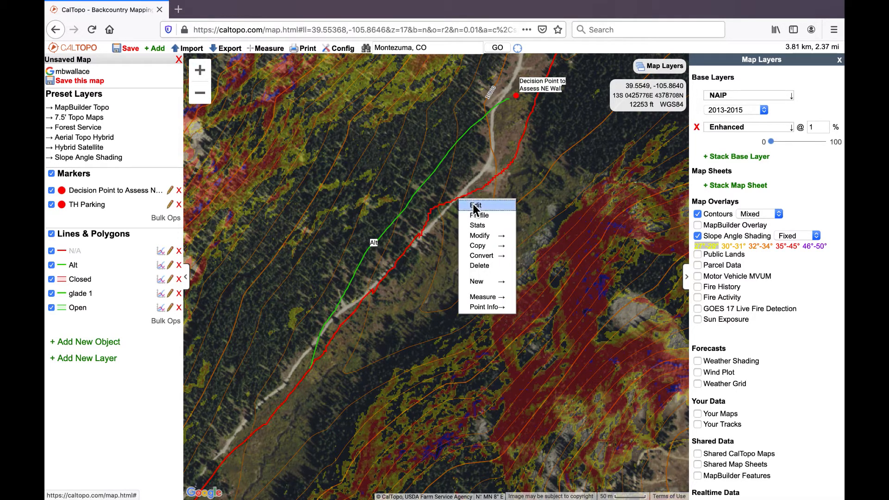
left_click(476, 206)
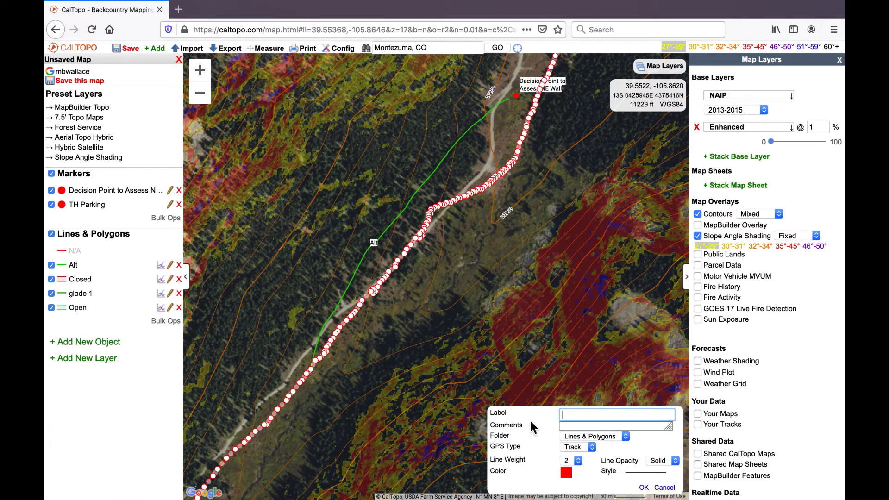
type("Main depending on DP")
left_click(567, 473)
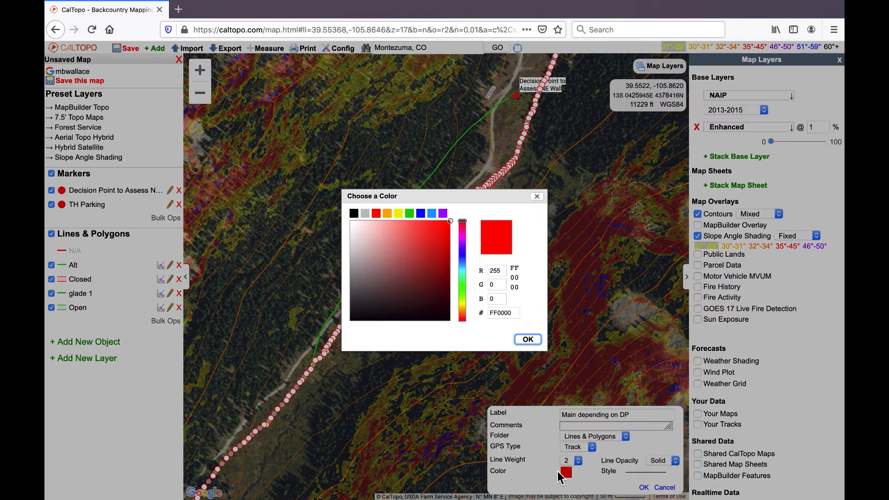
left_click(411, 214)
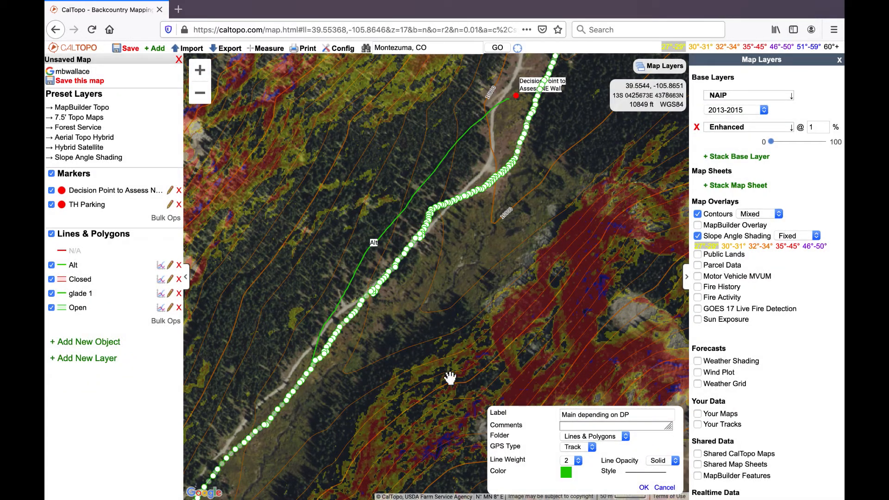
left_click(645, 488)
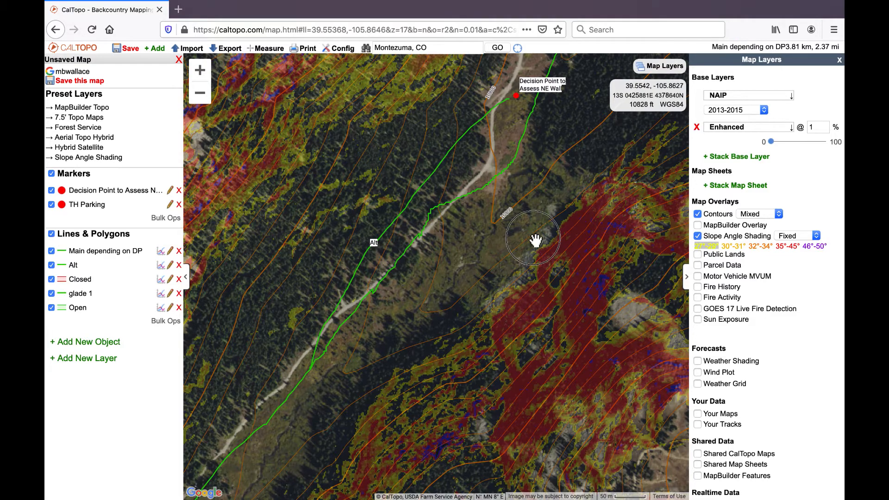
Review the whole tour against the slope shading, from TH Parking past the decision point to the Open polygon and the Closed area.
left_click_drag(583, 190, 587, 175)
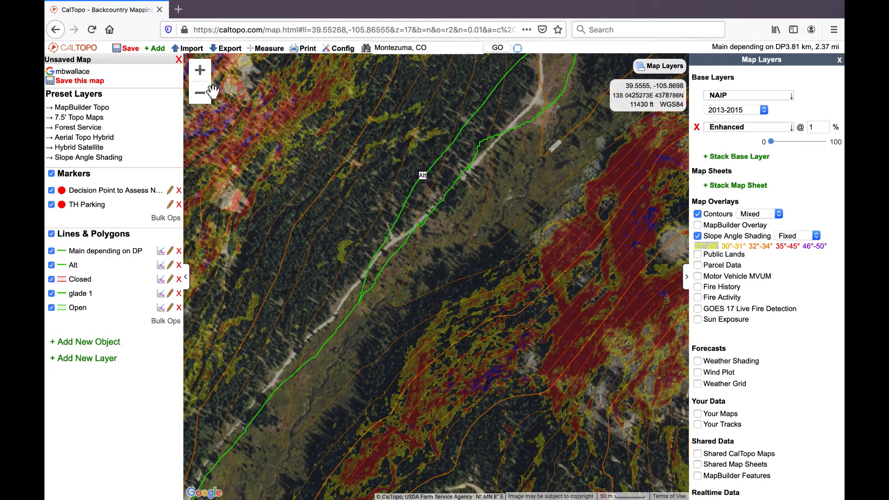
double_click(200, 94)
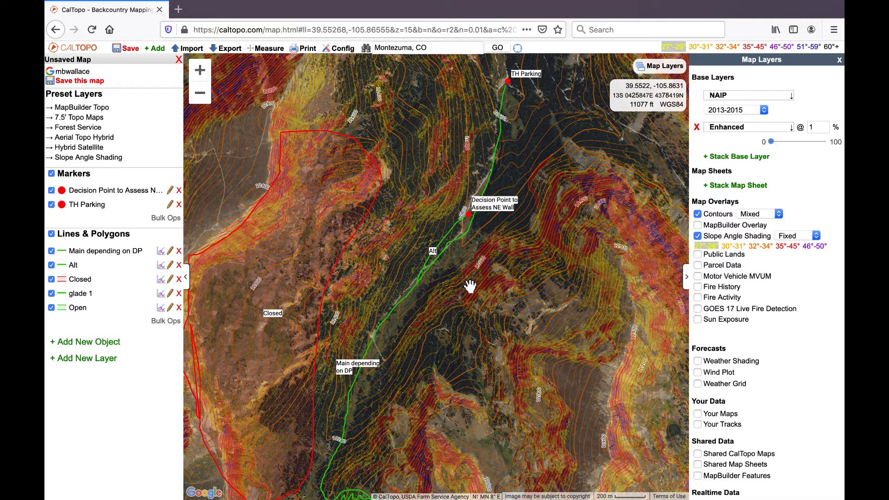
mouse_move(470, 286)
left_mouse_down()
mouse_move(488, 273)
mouse_move(528, 158)
left_mouse_up()
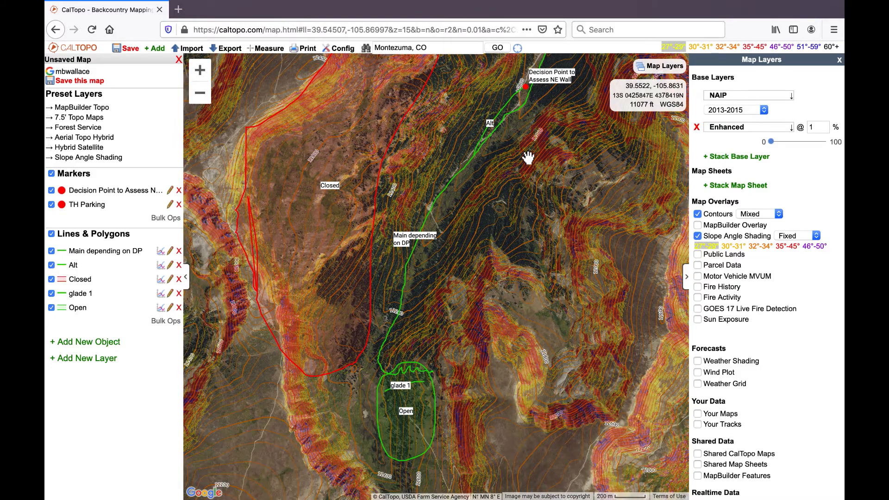
mouse_move(506, 224)
left_mouse_down()
mouse_move(491, 240)
mouse_move(433, 169)
mouse_move(487, 143)
mouse_move(424, 315)
left_mouse_up()
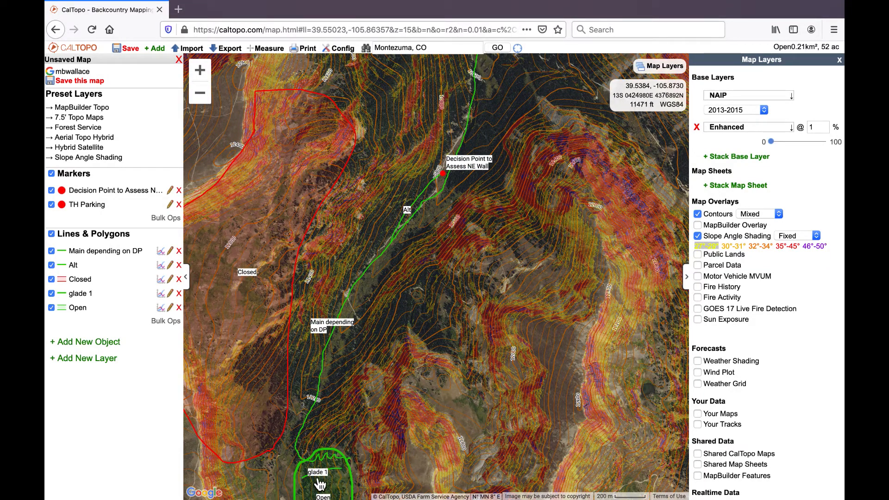
left_click_drag(368, 442, 386, 332)
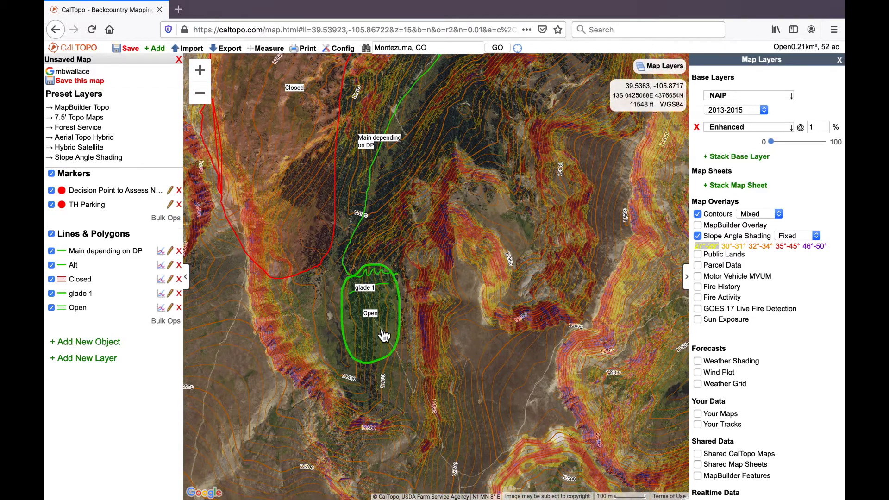
scroll(384, 335, "up", 2)
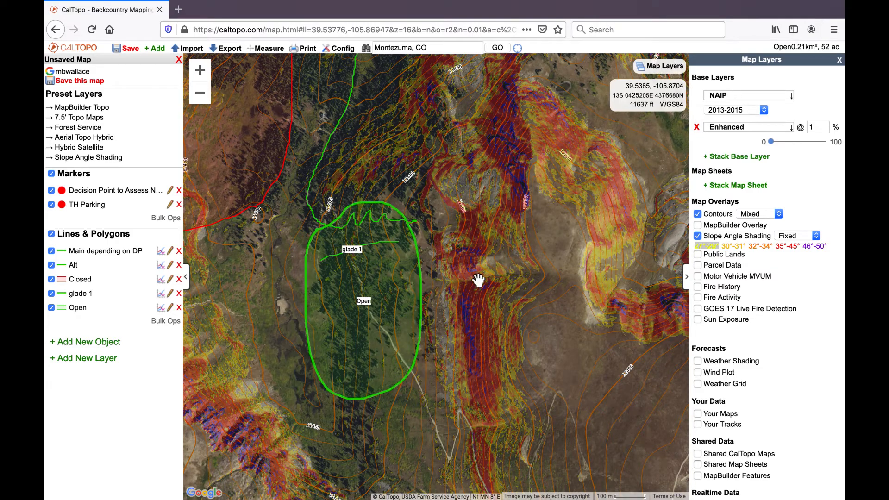
left_click(202, 94)
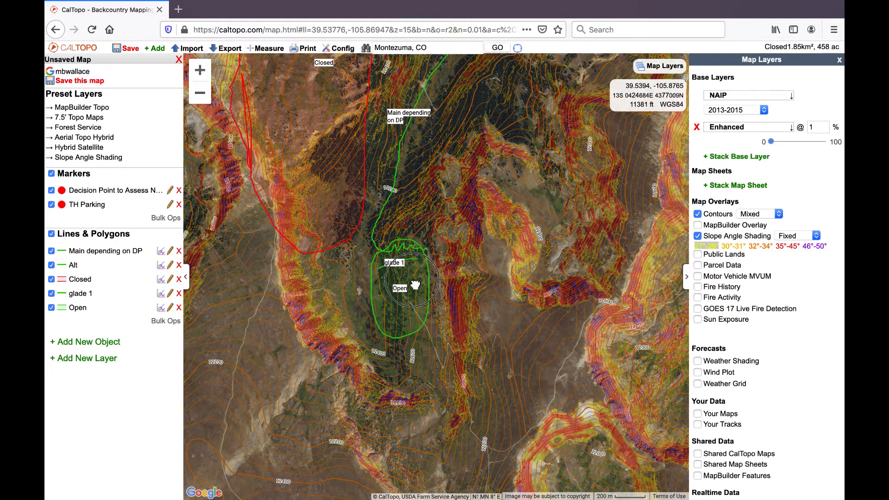
left_click_drag(390, 385, 373, 445)
left_click_drag(458, 262, 448, 345)
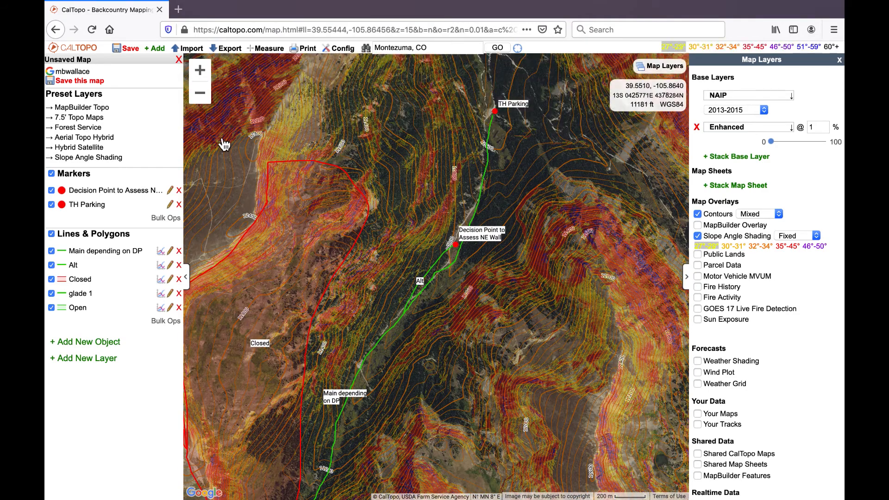
left_click(203, 100)
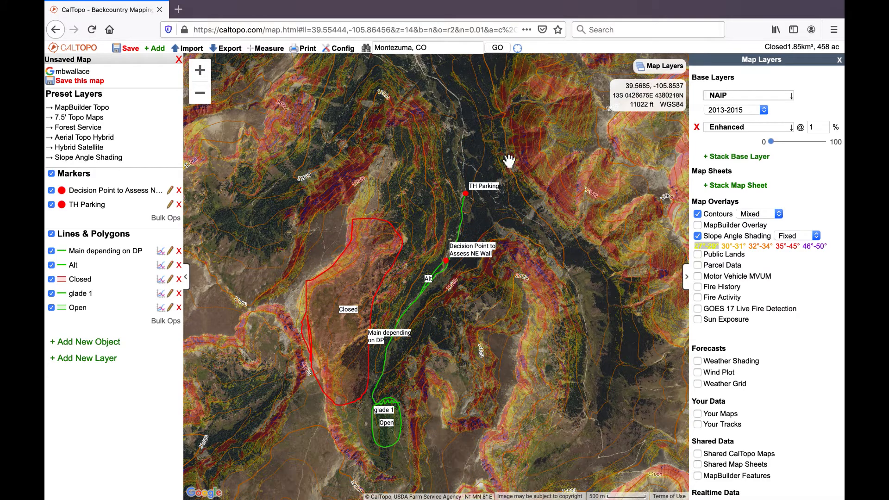
Switch the base map to Forest Service and raise the stacked Enhanced relief layer to 68% opacity.
left_click(731, 97)
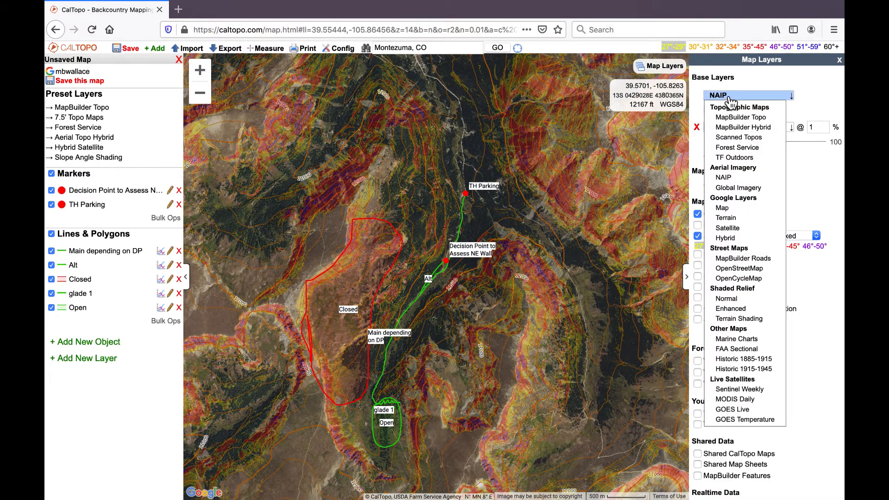
left_click(746, 148)
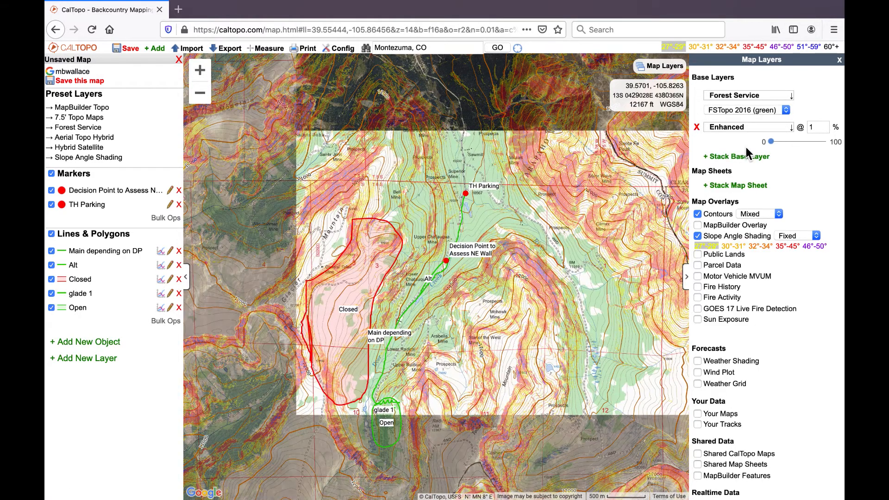
left_click_drag(771, 142, 815, 151)
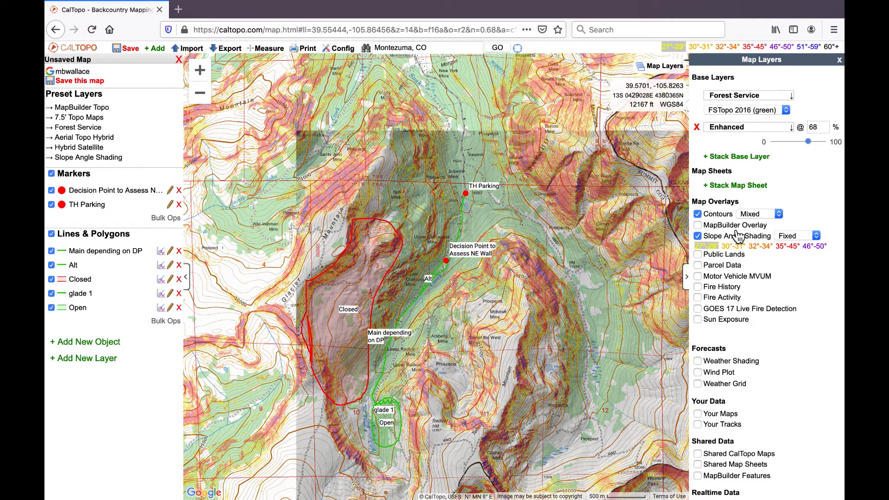
left_click(486, 311)
left_click_drag(489, 313, 478, 293)
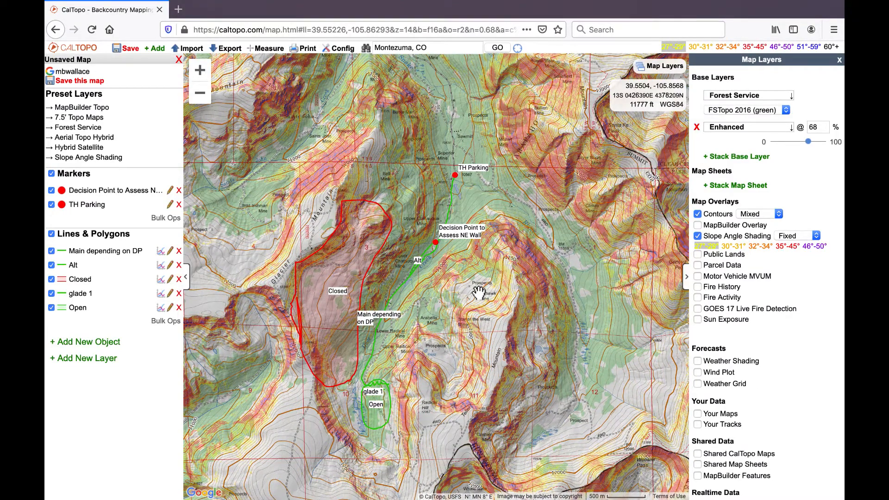
Save the map as Deer Crk with the base permission set to Public.
left_click(100, 82)
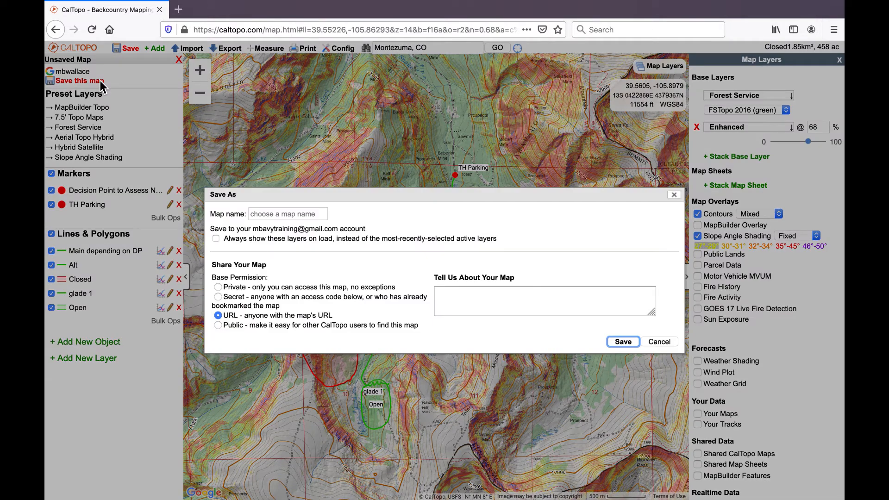
left_click(267, 214)
type("Deer  Crk")
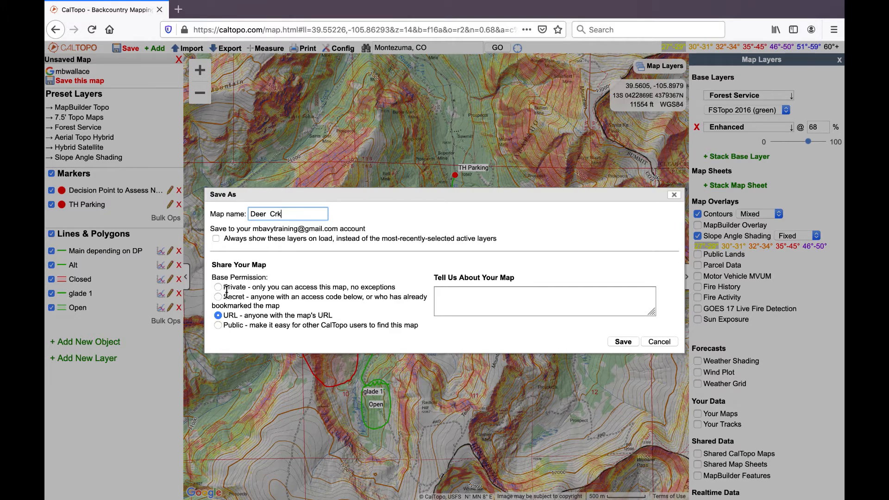
left_click(219, 325)
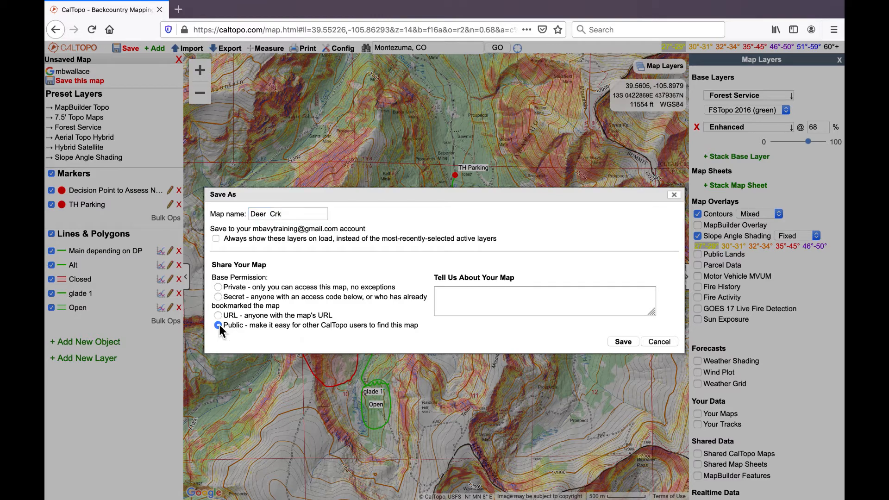
left_click(624, 342)
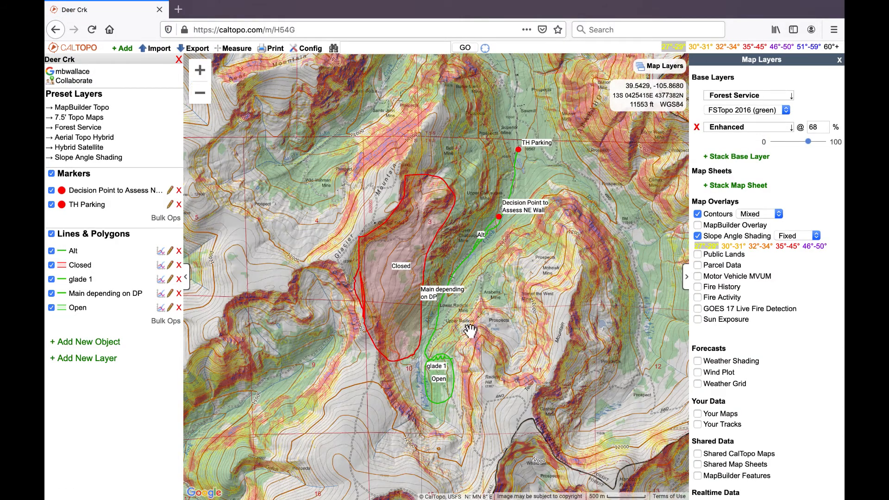
left_click_drag(472, 330, 446, 323)
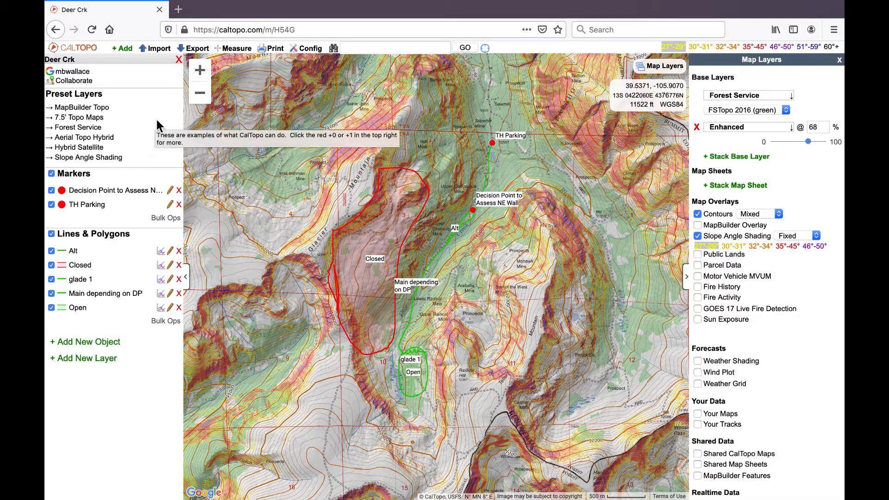
Start a PDF print layout of the map and shift the page frame northeast to center the tour route.
left_click(280, 54)
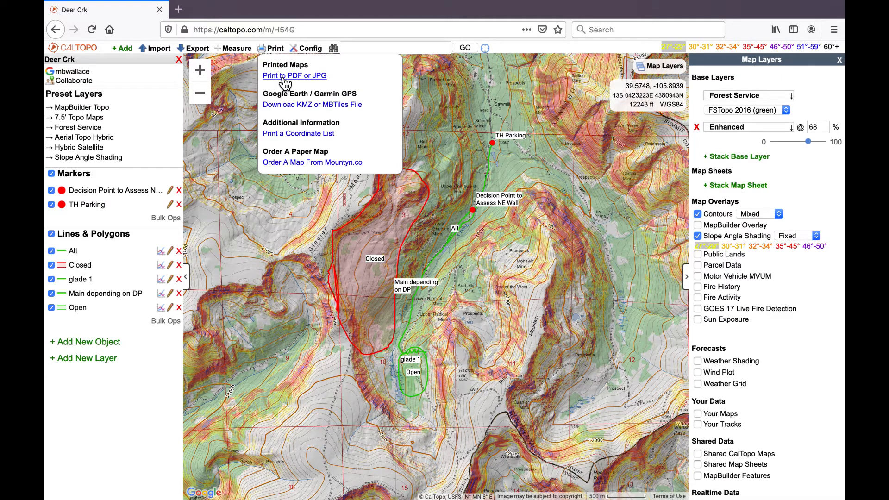
left_click(285, 78)
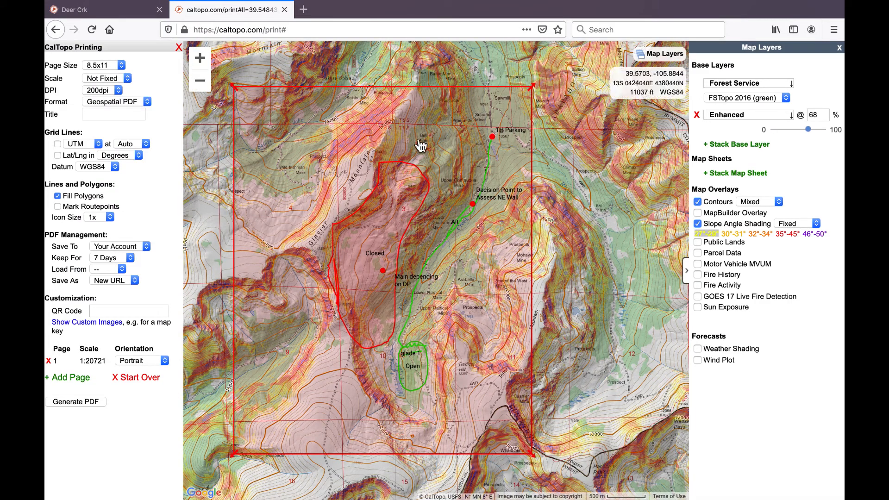
left_click_drag(391, 280, 450, 264)
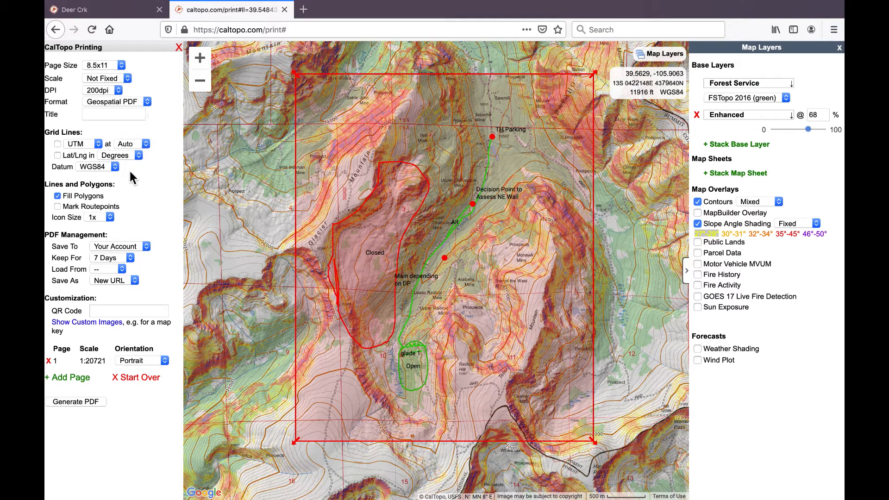
Turn on UTM grid lines, fix the print scale at 1:24,000 and shift the page frame northwest to center the tour.
left_click(57, 144)
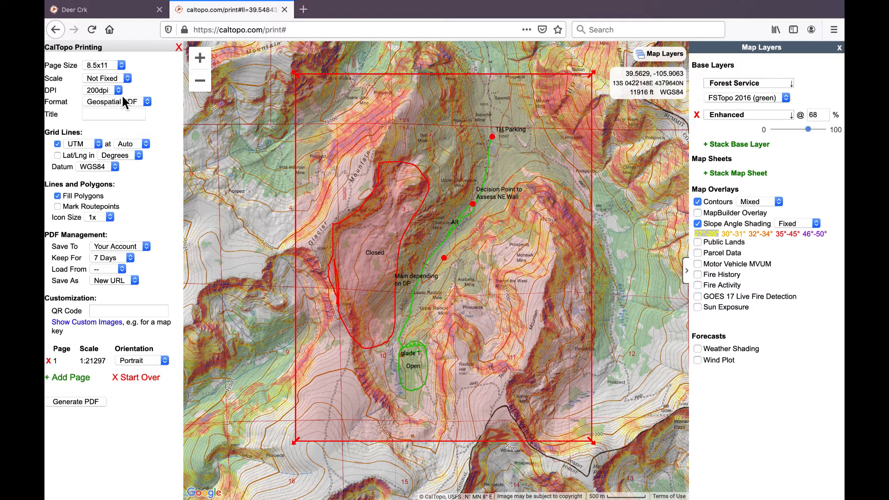
left_click(128, 78)
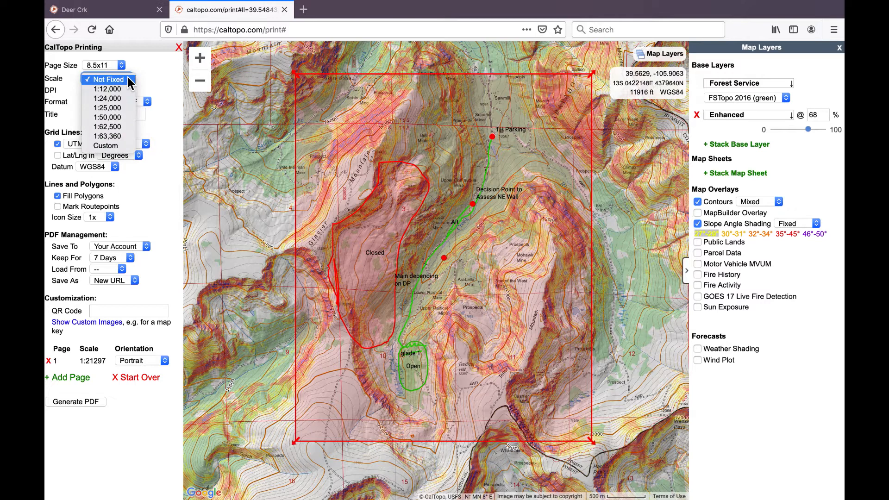
left_click(123, 101)
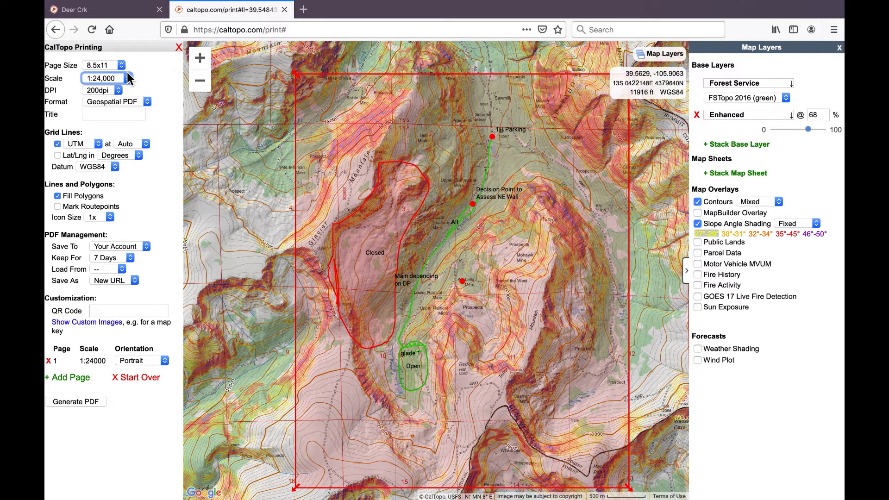
mouse_move(464, 280)
left_mouse_down()
mouse_move(453, 223)
mouse_move(453, 267)
left_mouse_up()
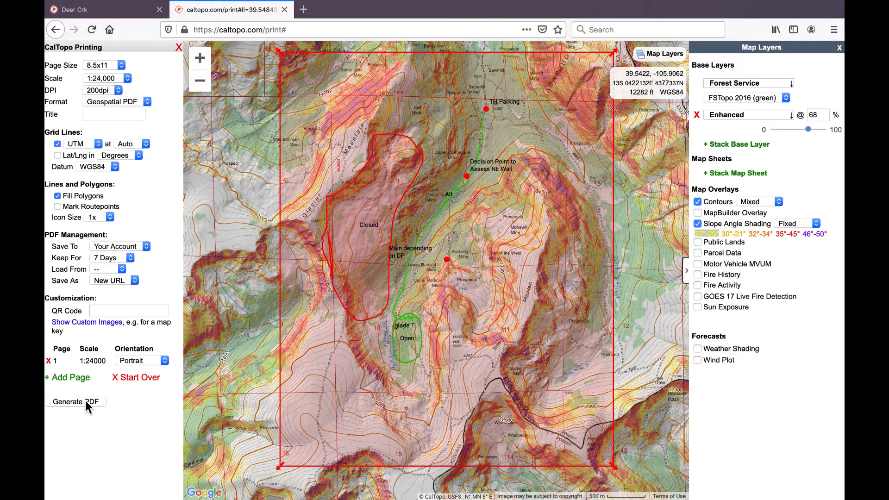
Try landscape orientation for the print page and switch it back to portrait.
left_click(164, 360)
left_click(160, 371)
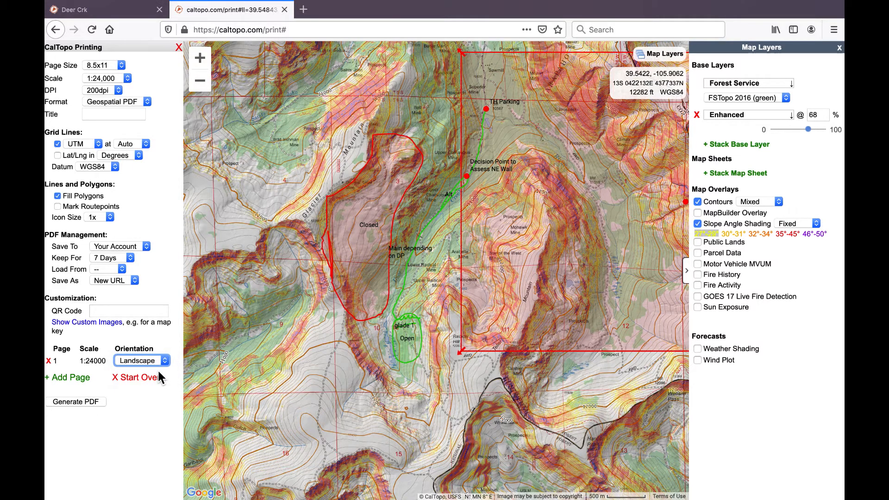
left_click(166, 361)
left_click(156, 350)
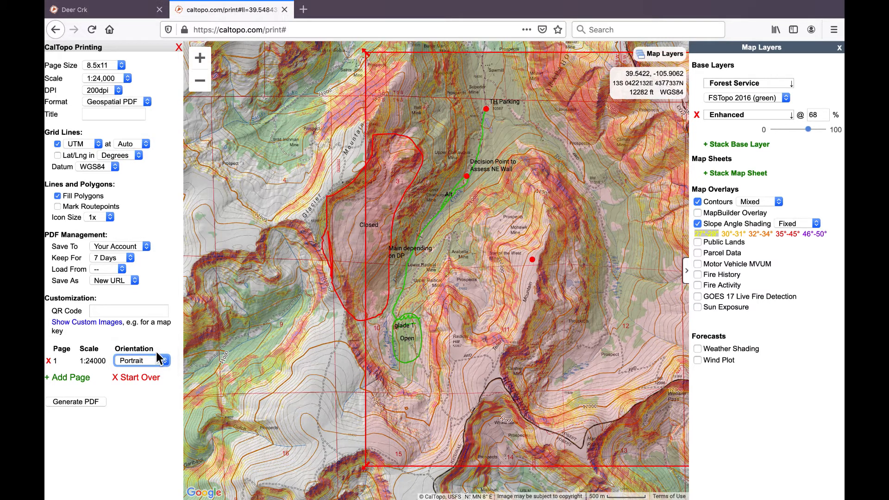
Move the page frame west so it covers the Closed area and the tour route, and generate the PDF.
mouse_move(532, 260)
left_mouse_down()
mouse_move(423, 254)
mouse_move(435, 264)
left_mouse_up()
left_click(91, 402)
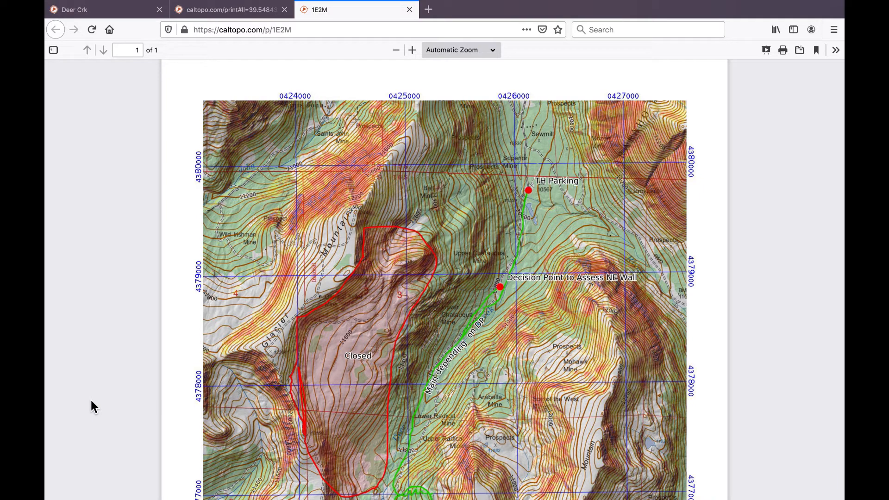
Review the generated PDF from the tour route and UTM grid down to the scale bar, QR code and declination arrow.
scroll(97, 311, "down", 5)
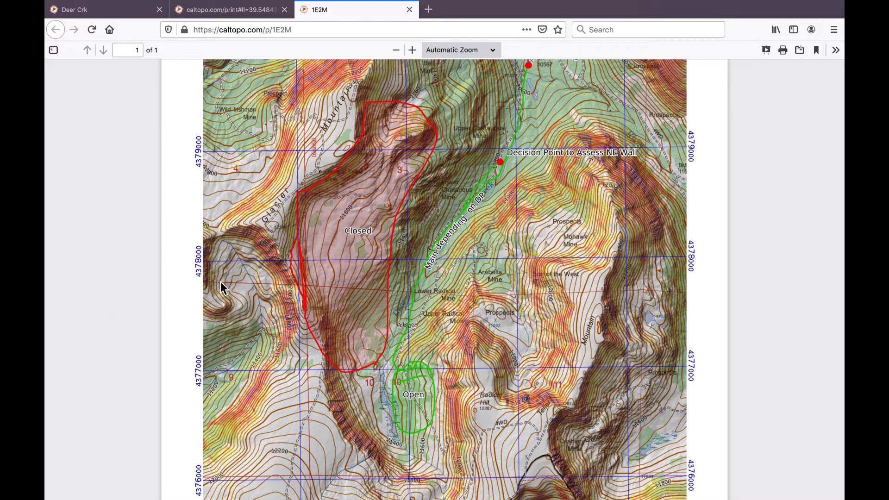
scroll(371, 274, "up", 4)
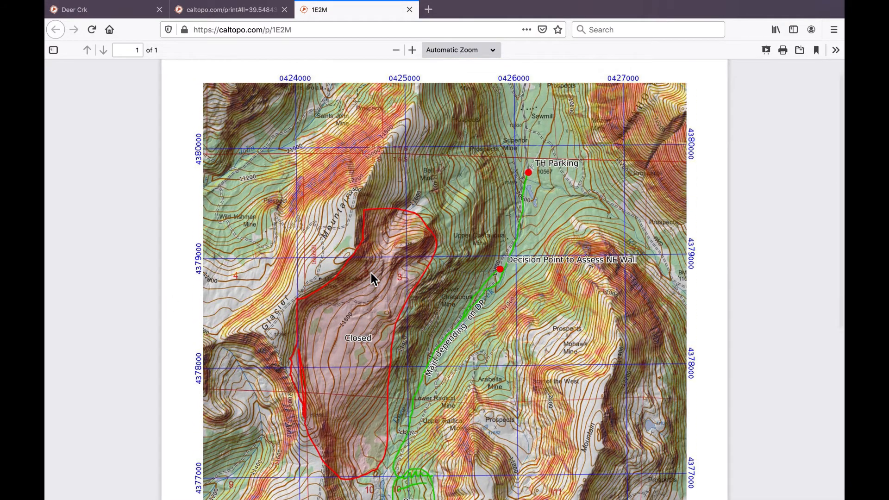
scroll(371, 274, "down", 10)
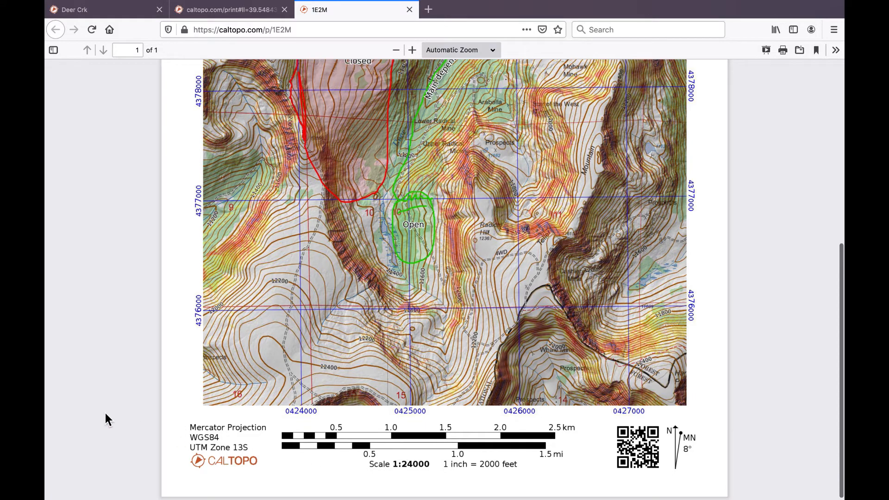
scroll(105, 410, "up", 7)
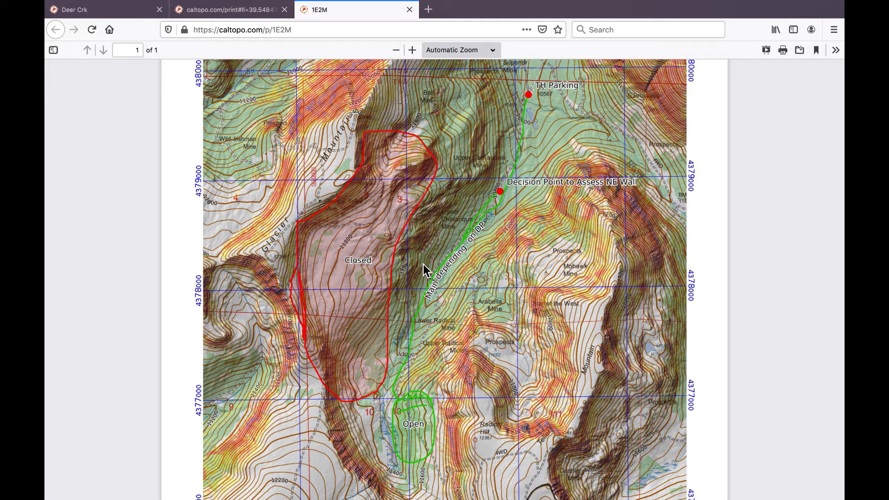
scroll(425, 271, "down", 7)
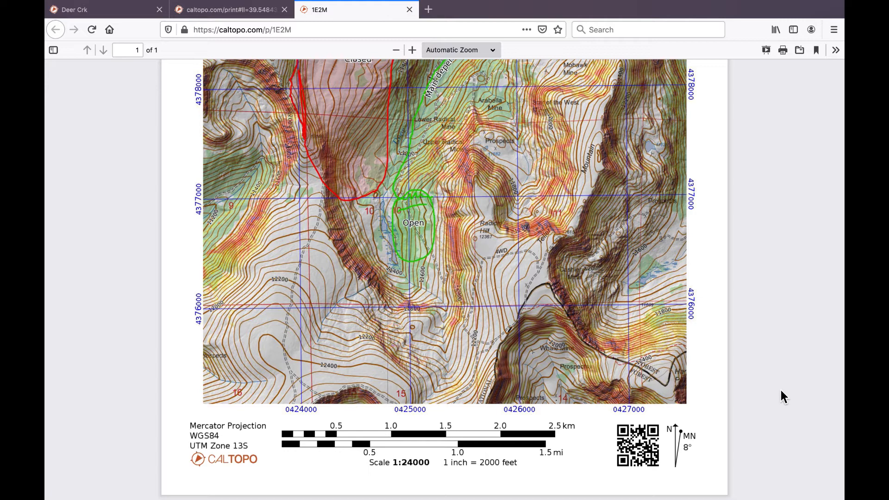
mouse_move(489, 7)
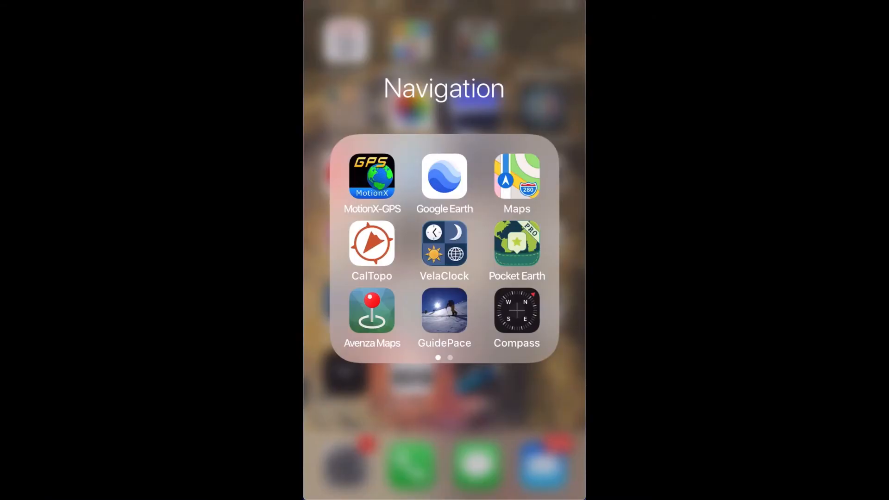
Switch to Avenza Maps on the phone and import the printed map by scanning its QR code.
left_click(372, 310)
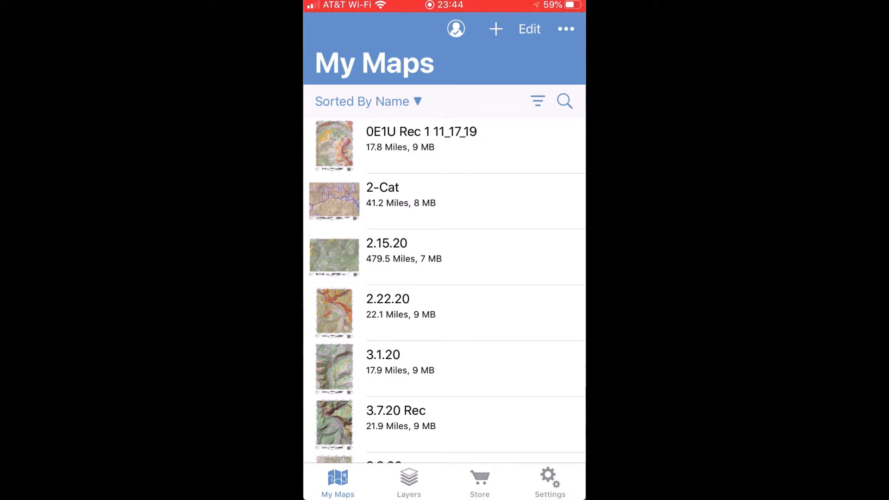
left_click(496, 28)
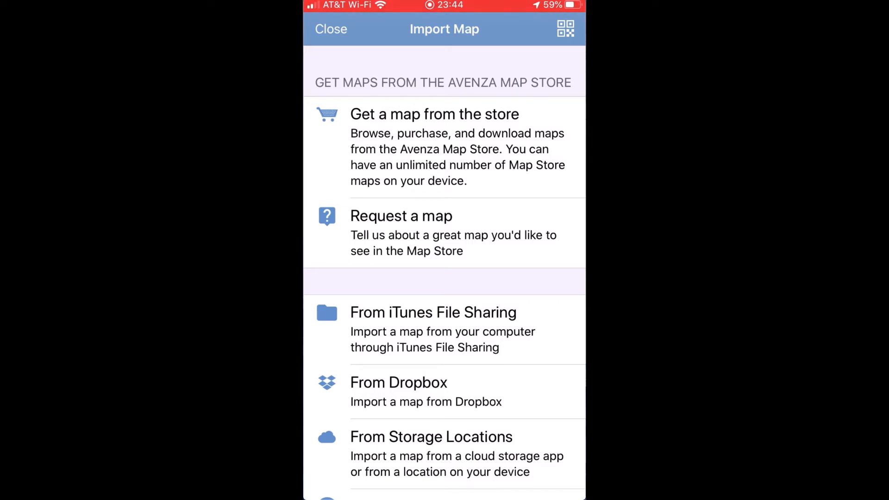
left_click(566, 29)
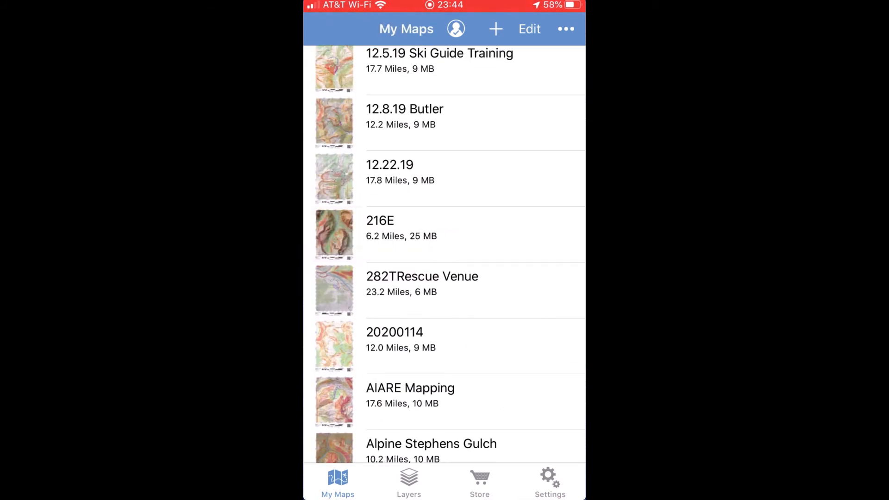
Open the imported map 216E and retitle it Deer Crk in its map details.
left_click(401, 228)
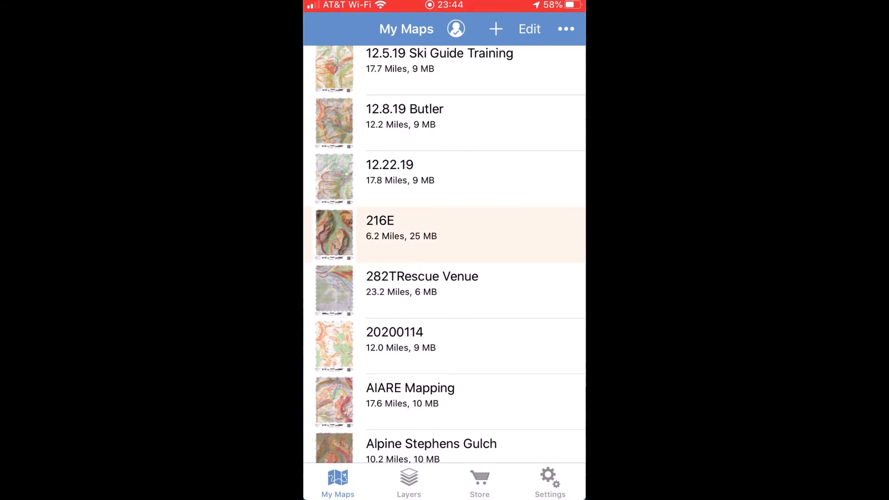
left_click(562, 29)
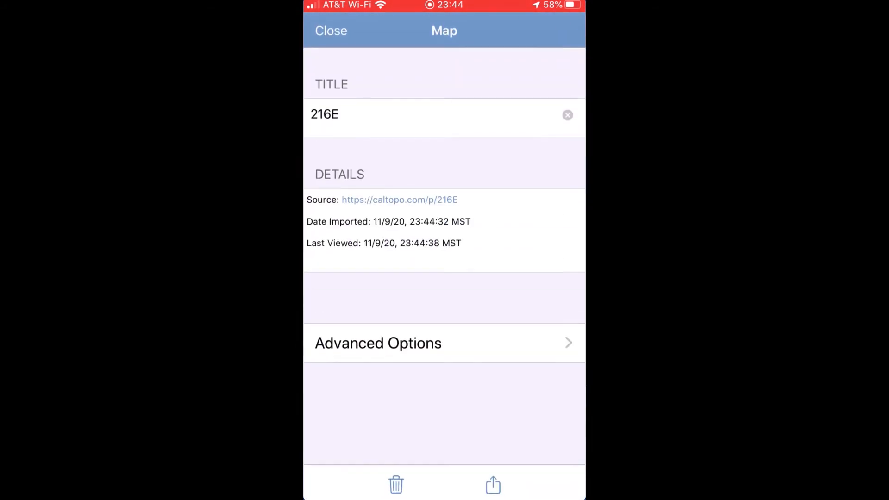
left_click(568, 113)
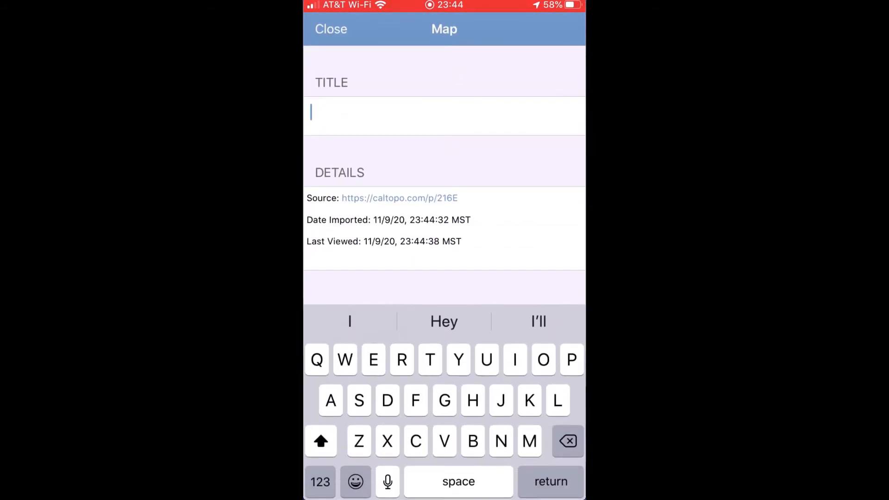
type("Deer")
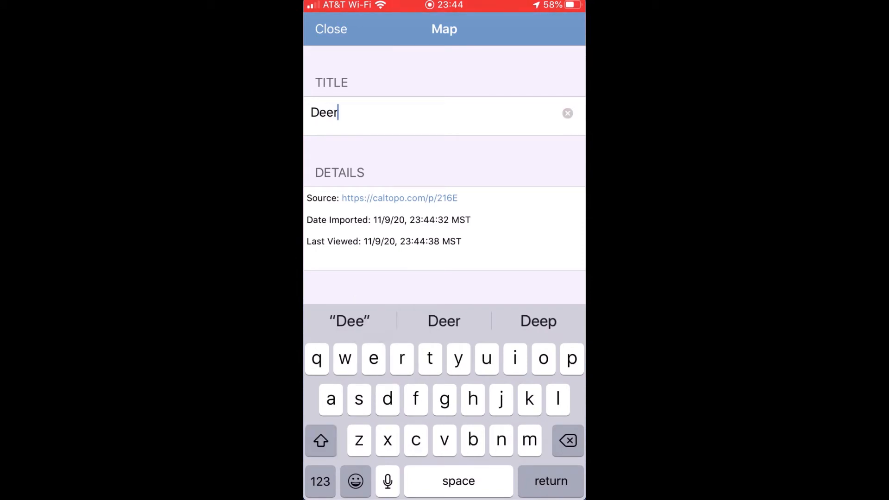
type(" Crk")
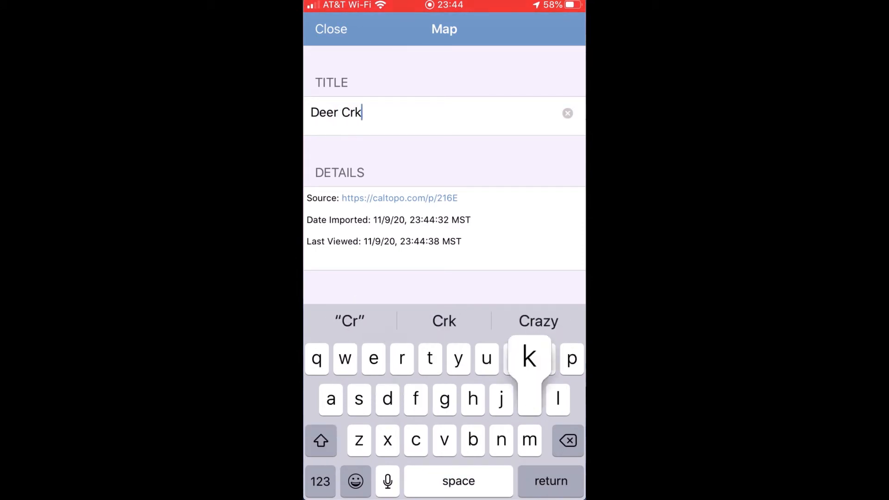
left_click(331, 28)
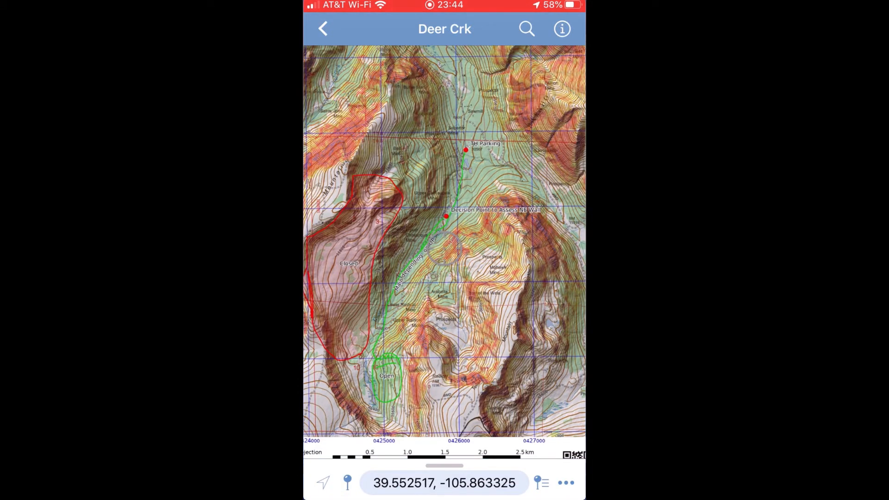
Start GPS tracking on the Deer Crk map and collapse the tracking details to show the full map.
left_click_drag(445, 466, 445, 130)
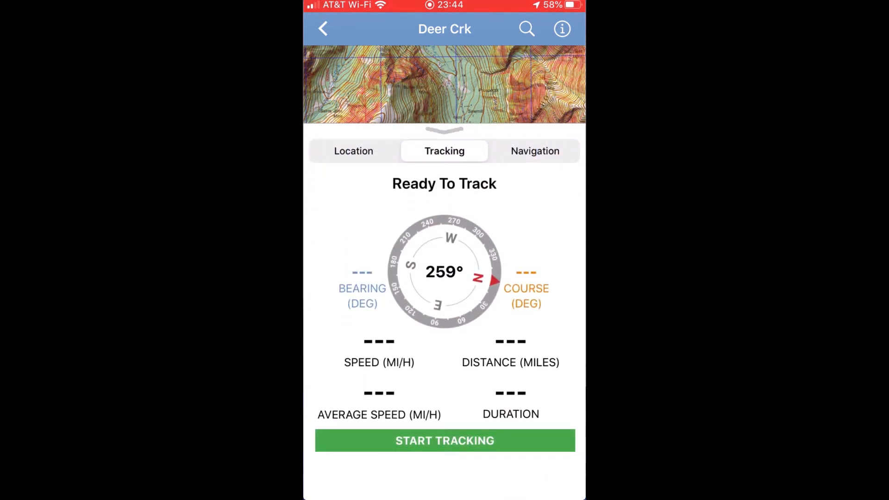
left_click(445, 440)
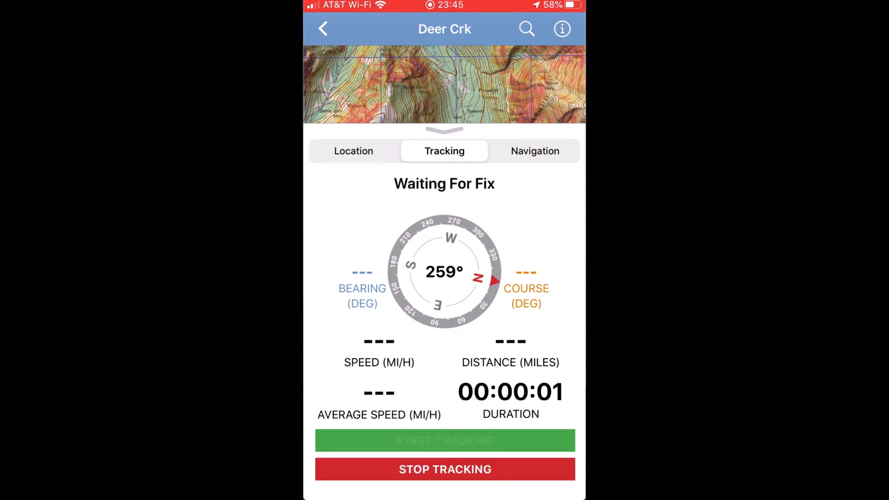
left_click_drag(445, 131, 444, 466)
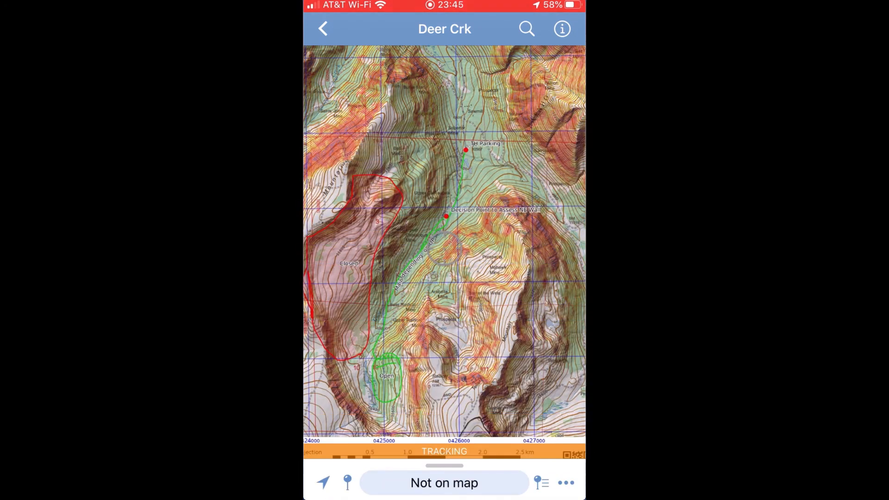